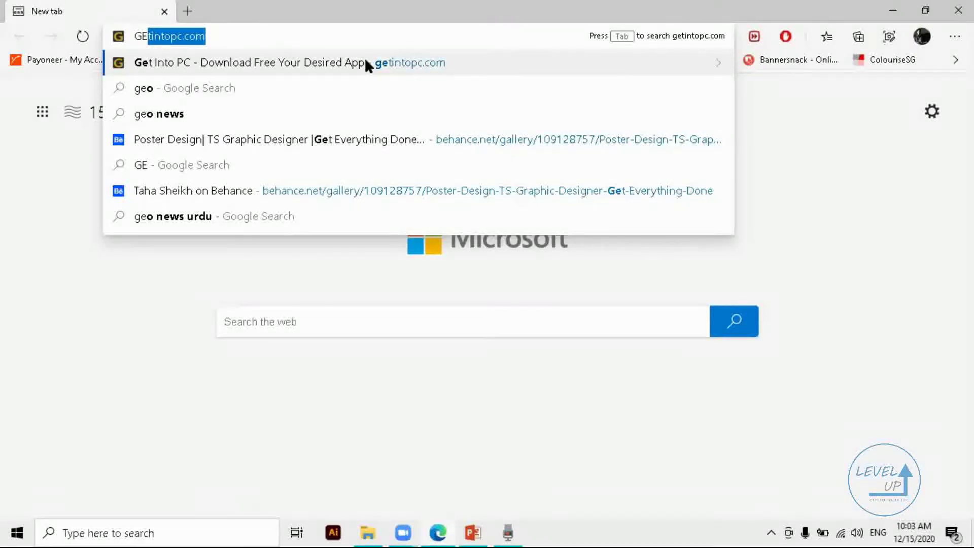
Step: Open getintopc.com and search the site for "illustrator"
click(365, 59)
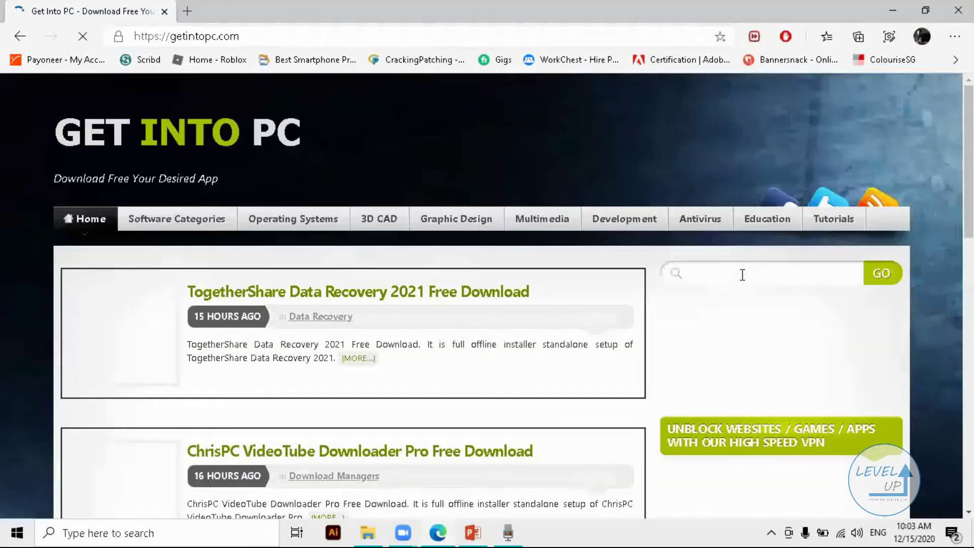
click(742, 275)
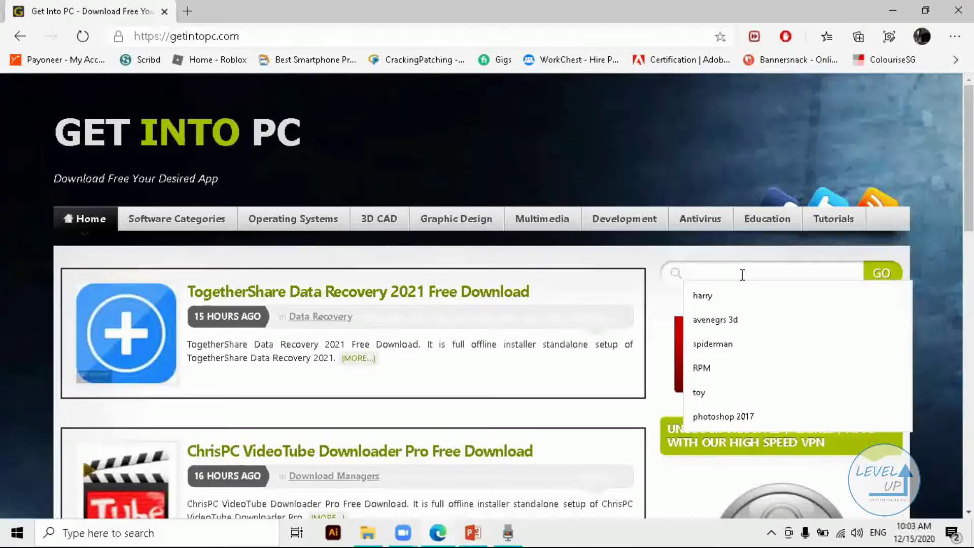
text(ill)
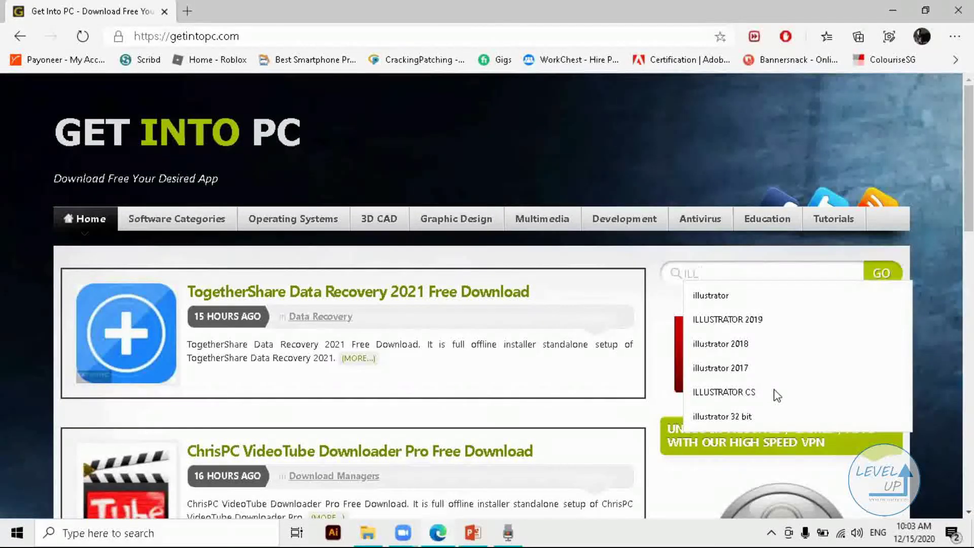
key(Up)
key(Up)
key(Up)
key(Up)
key(Up)
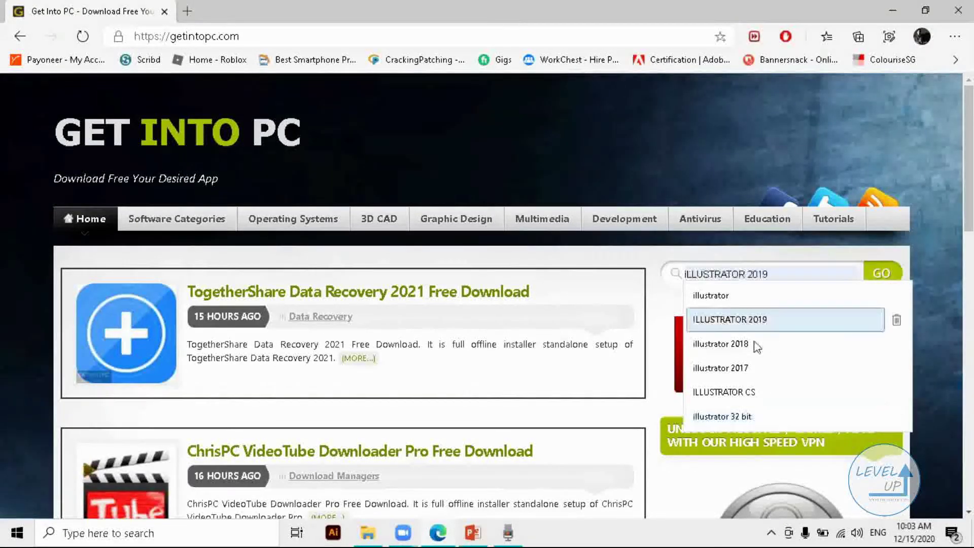
click(814, 288)
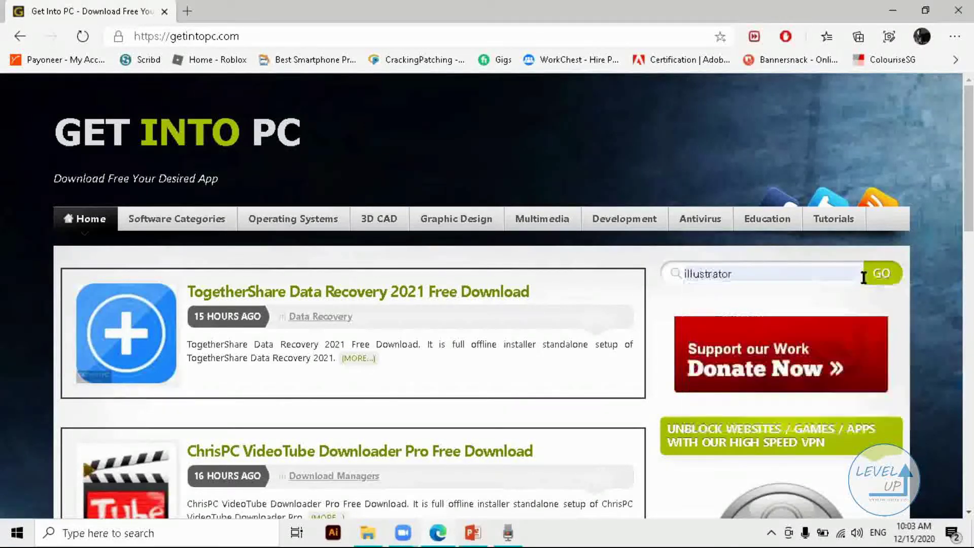
click(865, 288)
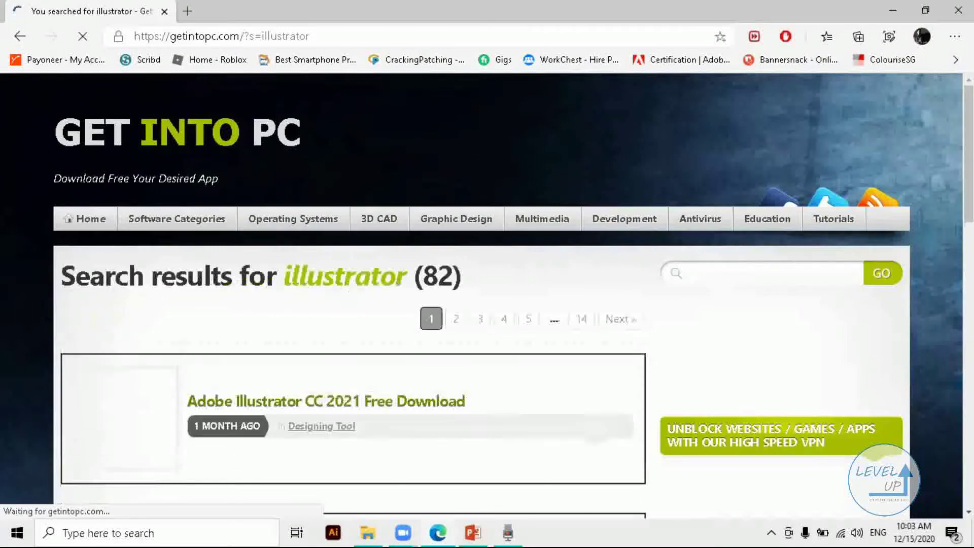
Step: Look through the search results and open the Adobe Illustrator CC 2021 Free Download page
scroll(486, 294, down, 2)
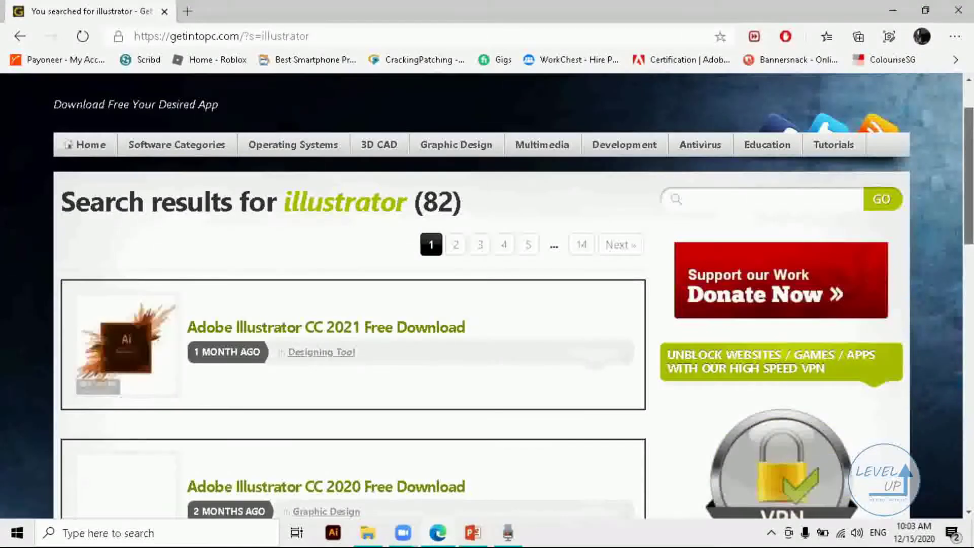
scroll(487, 295, down, 4)
scroll(487, 295, down, 5)
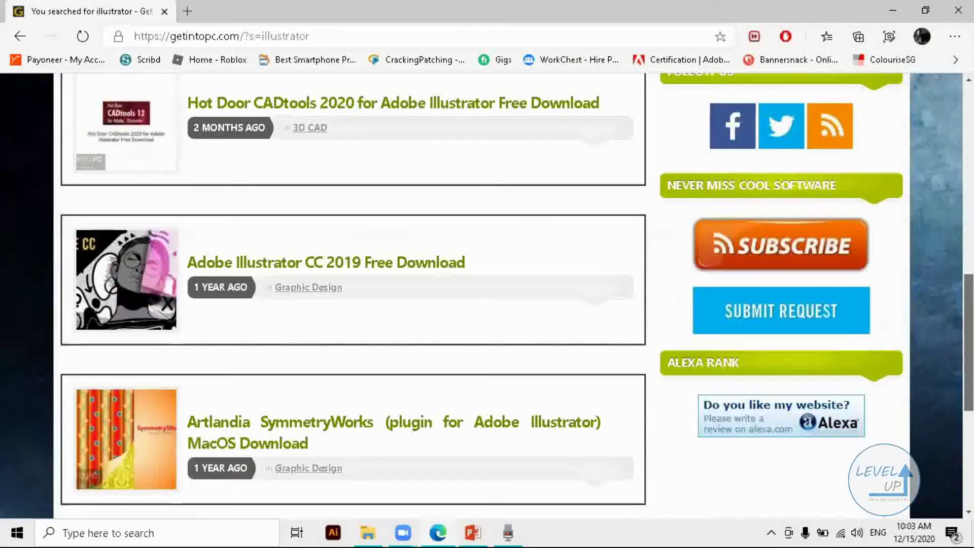
scroll(487, 294, down, 5)
scroll(532, 193, up, 15)
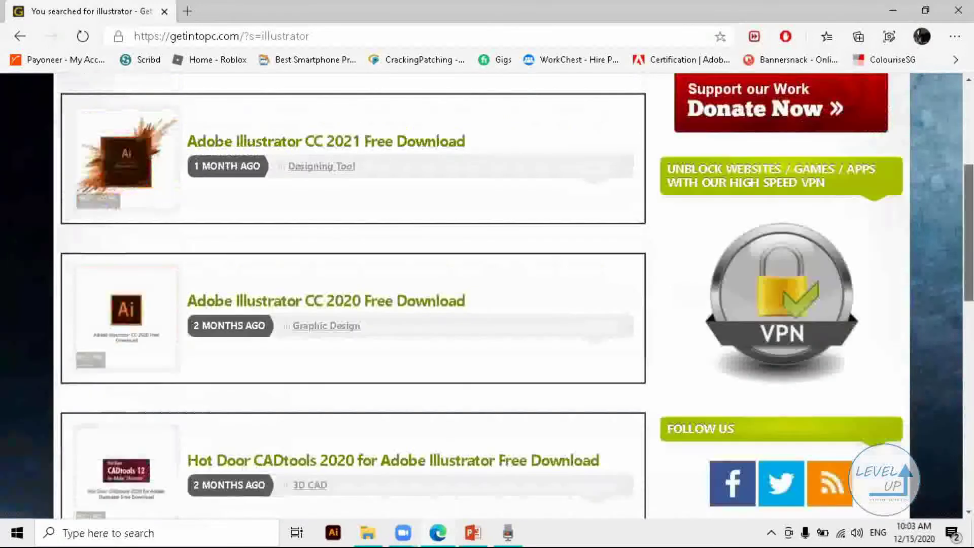
scroll(436, 248, up, 2)
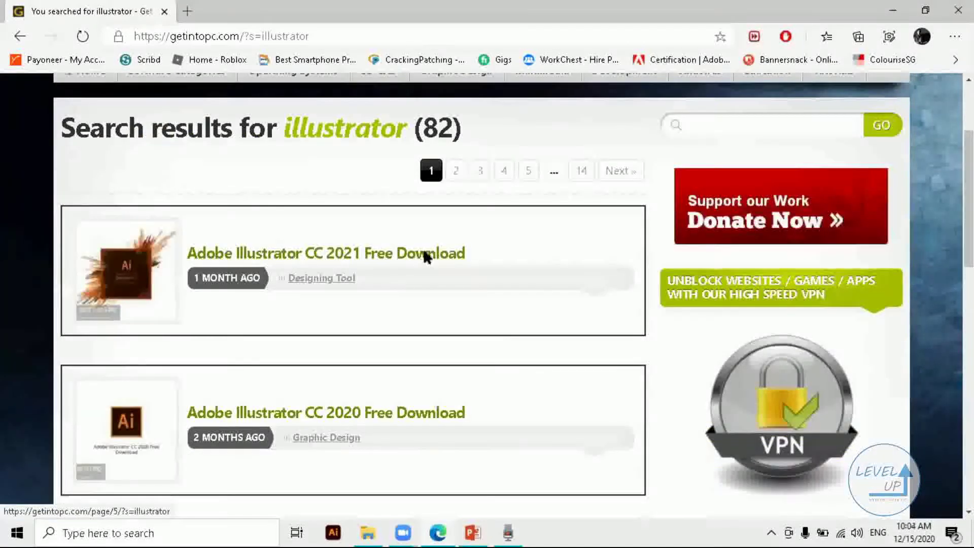
click(425, 257)
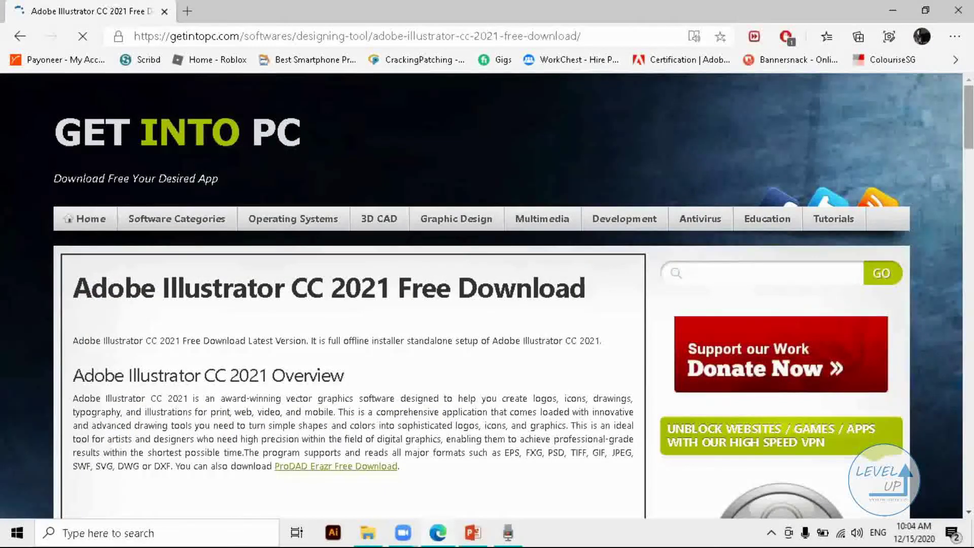
Step: Start the 64 Bit x64 v25.0.0.60 download from the Adobe Illustrator CC 2021 page
scroll(425, 259, down, 6)
scroll(355, 295, down, 15)
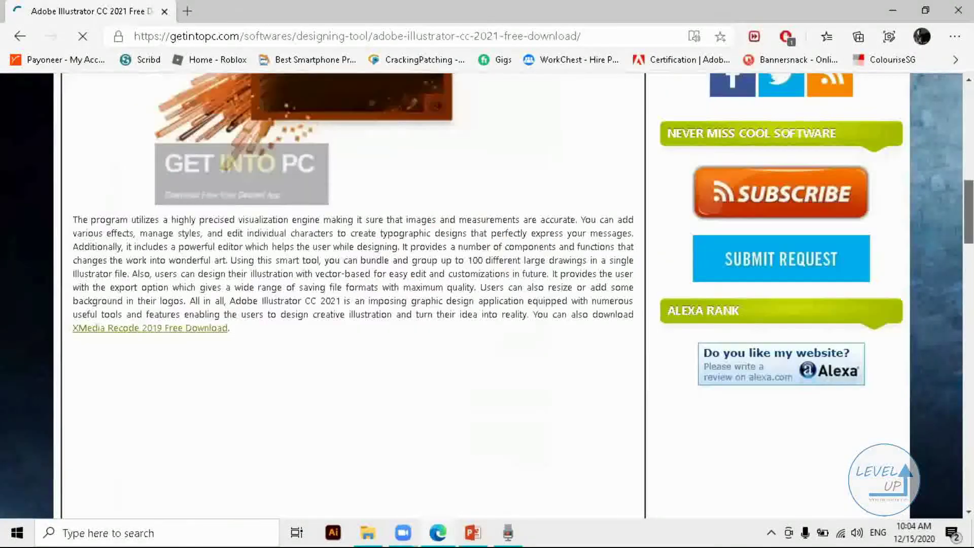
scroll(355, 294, down, 5)
scroll(941, 406, down, 7)
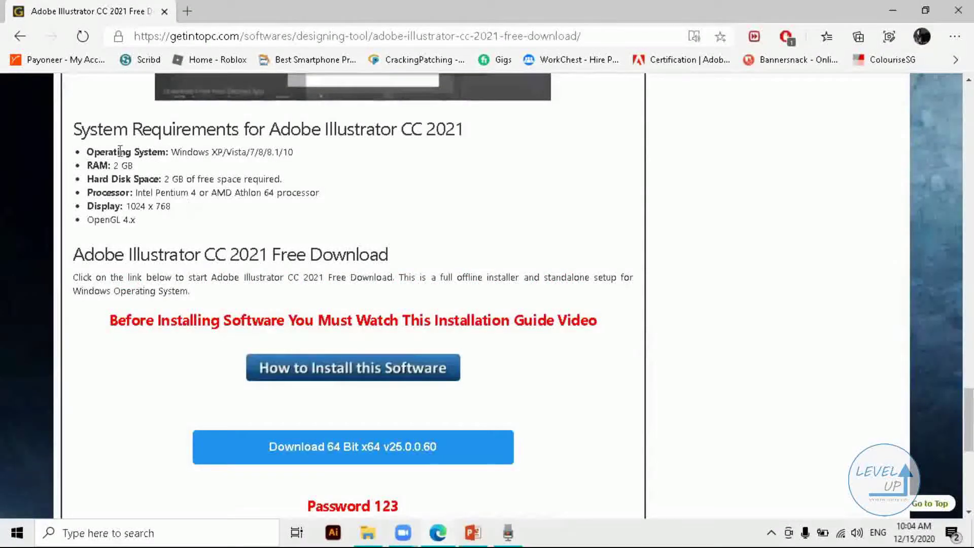
drag(128, 164, 112, 160)
click(263, 449)
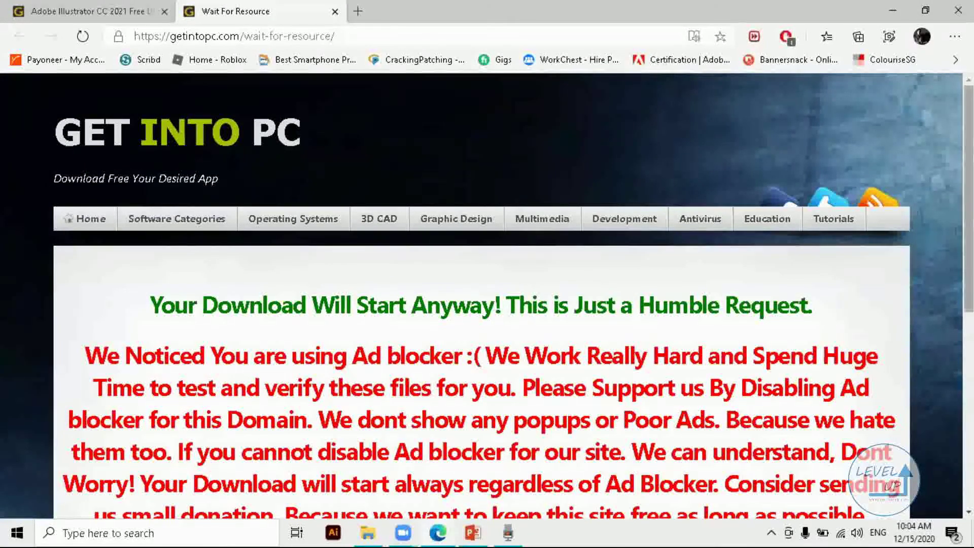
Step: Keep the blocked Adobe Illustrator 2021 archive despite the safety block and cancel its download
scroll(759, 218, down, 7)
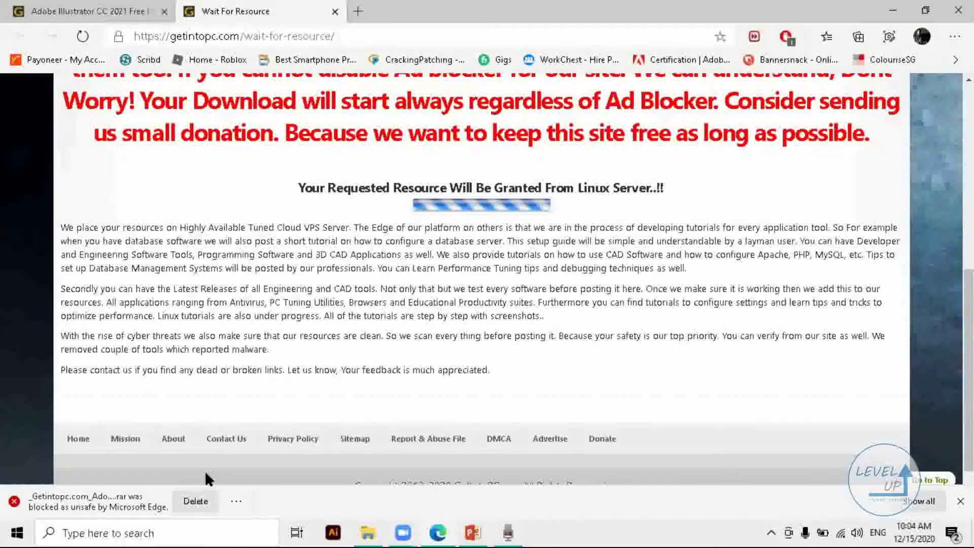
click(232, 501)
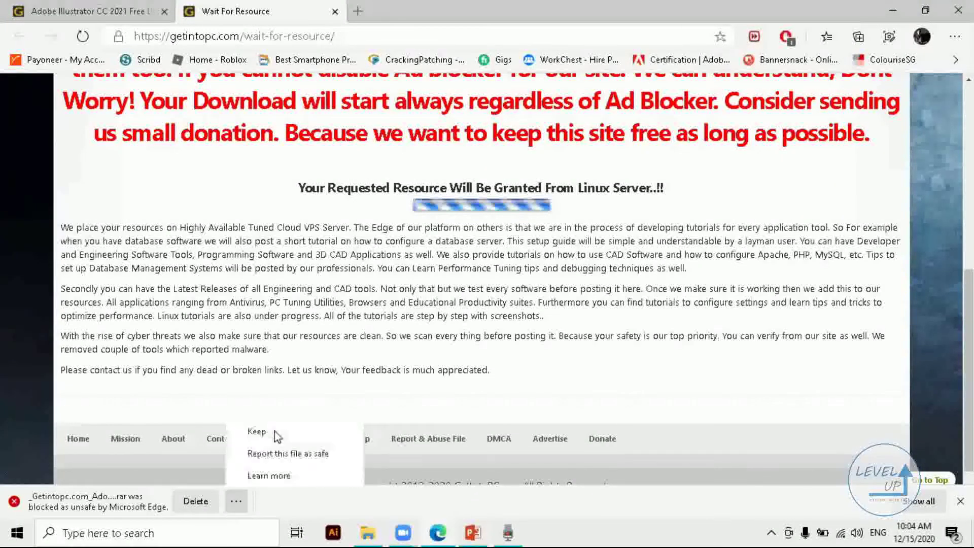
click(287, 453)
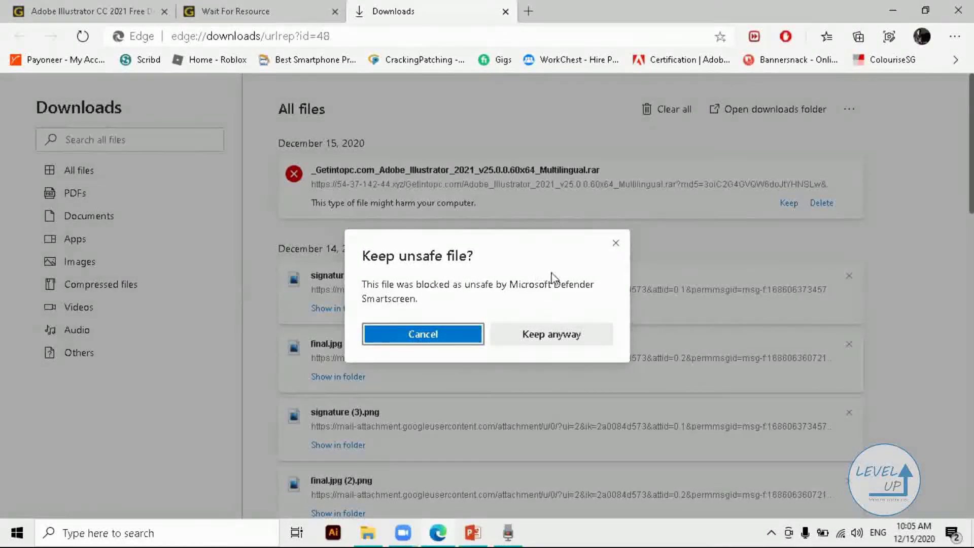
click(548, 338)
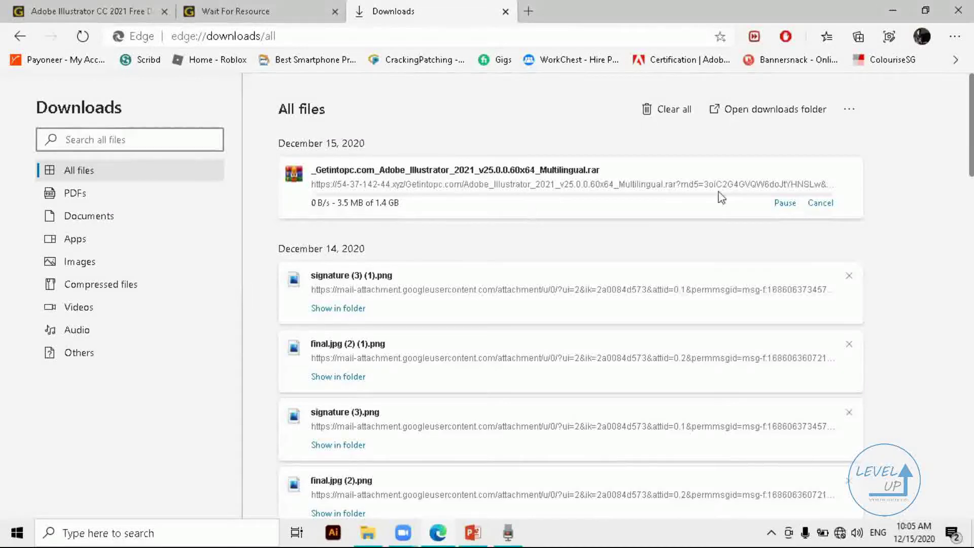
click(821, 204)
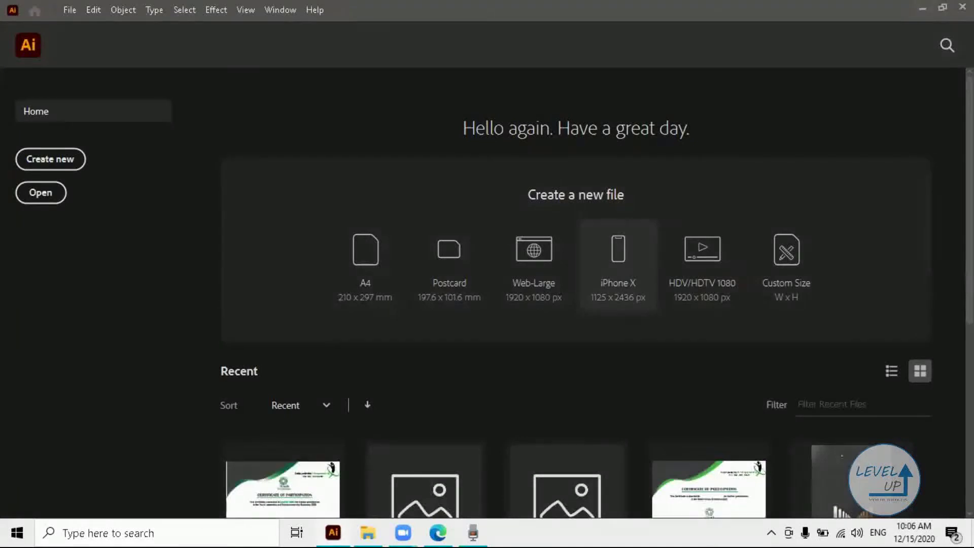
scroll(618, 228, down, 2)
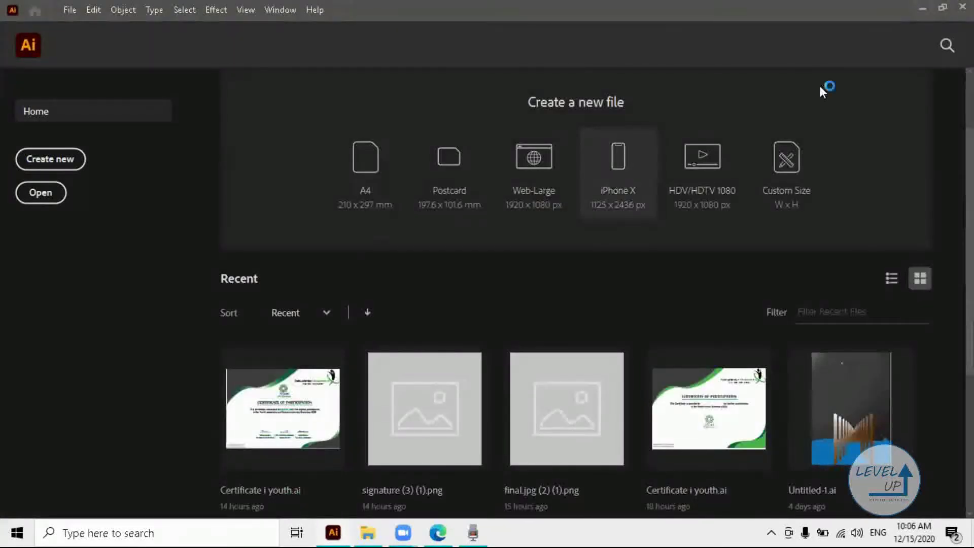
scroll(618, 228, up, 2)
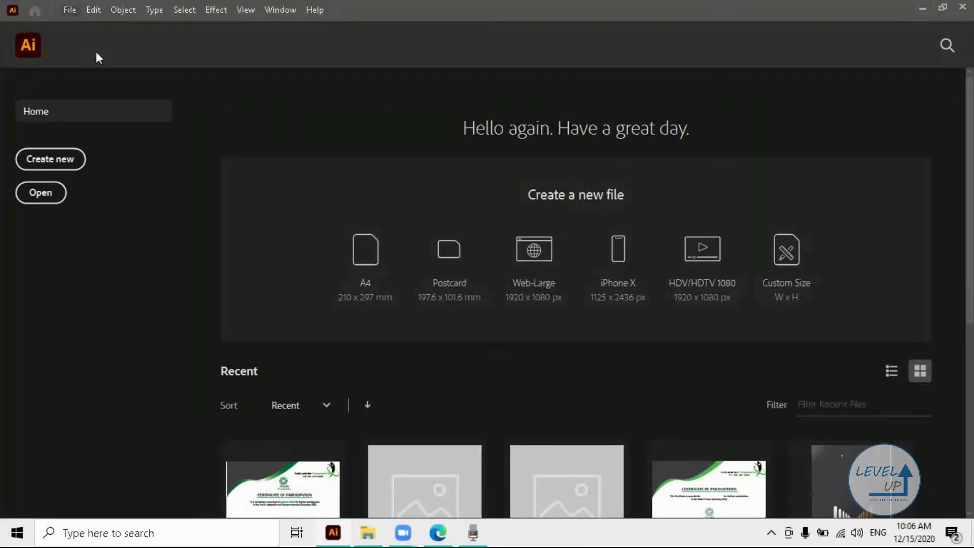
click(70, 10)
mouse_move(123, 9)
mouse_move(70, 10)
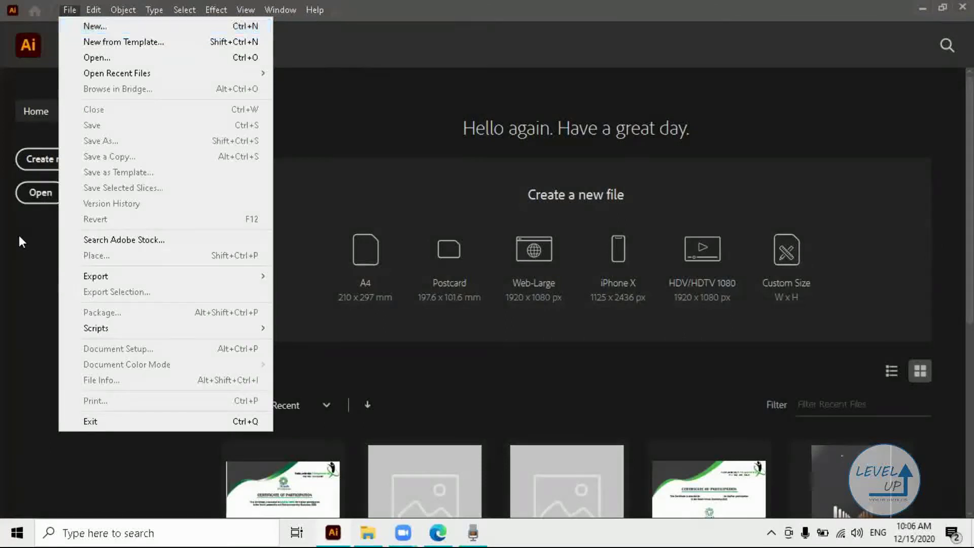
click(419, 359)
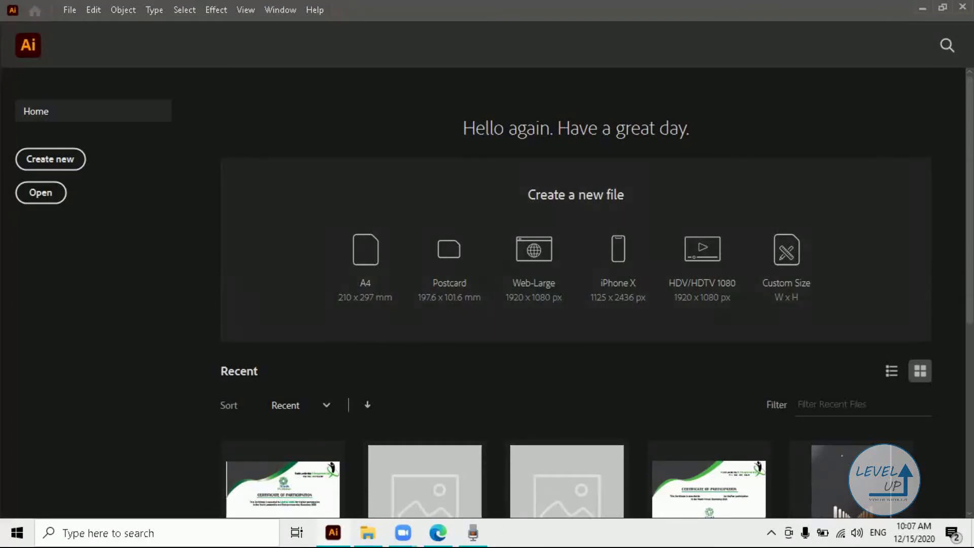
scroll(433, 178, down, 1)
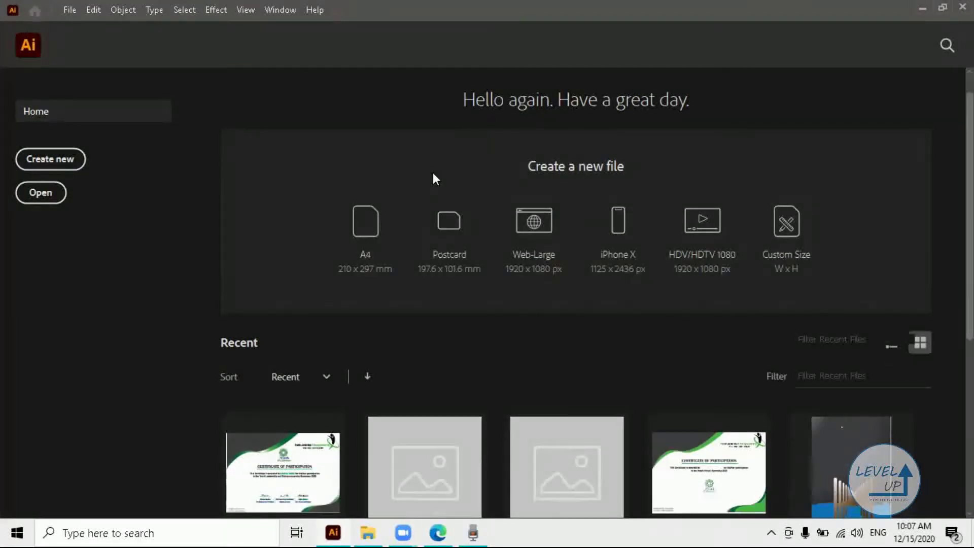
Step: Open the new document settings in Illustrator and look over the recently used document sizes
click(80, 158)
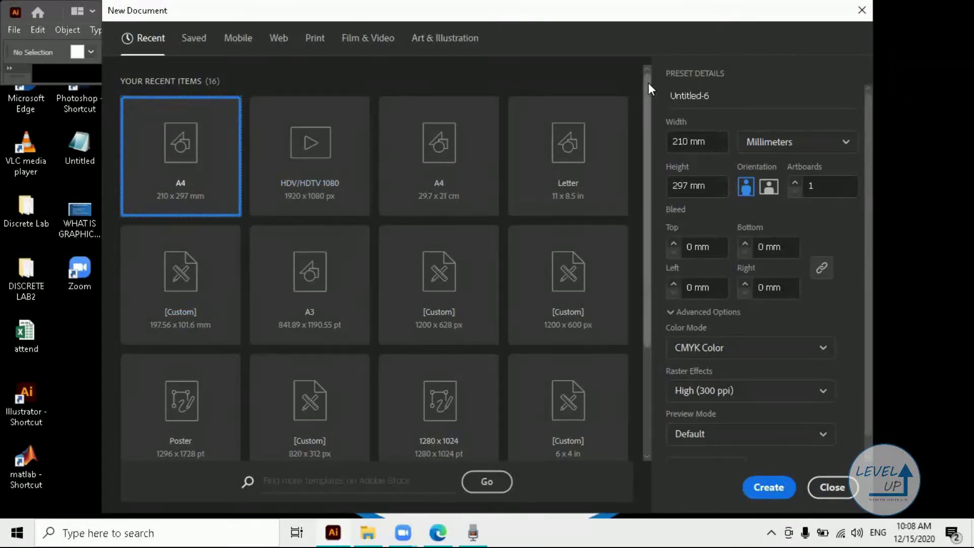
scroll(649, 120, down, 1)
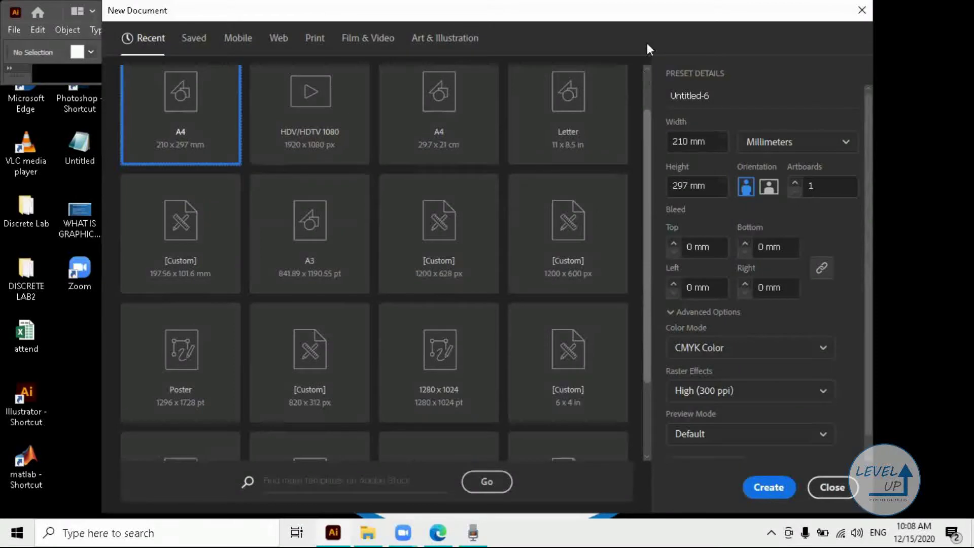
scroll(647, 43, up, 1)
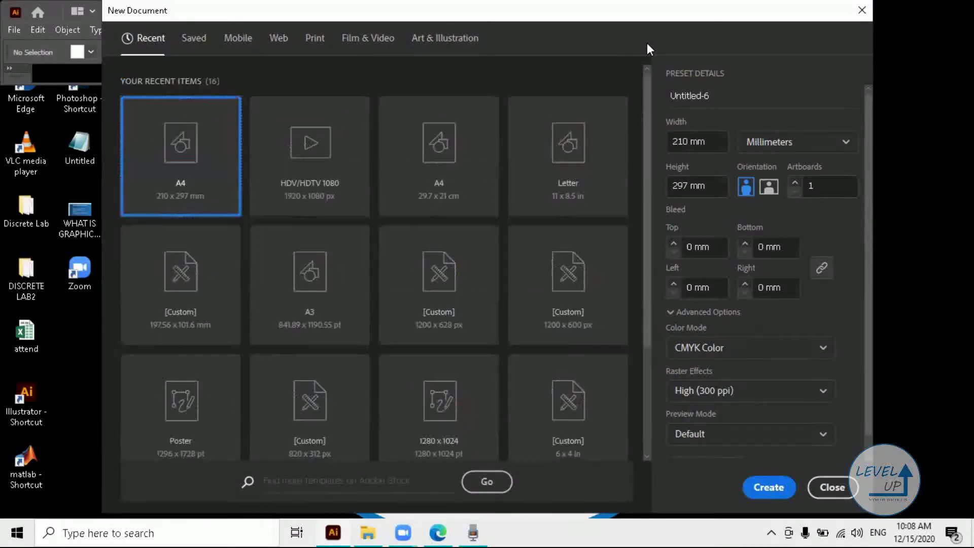
Step: Review the blank document presets for Mobile, Web, Print, Film & Video, and Art & Illustration
click(248, 40)
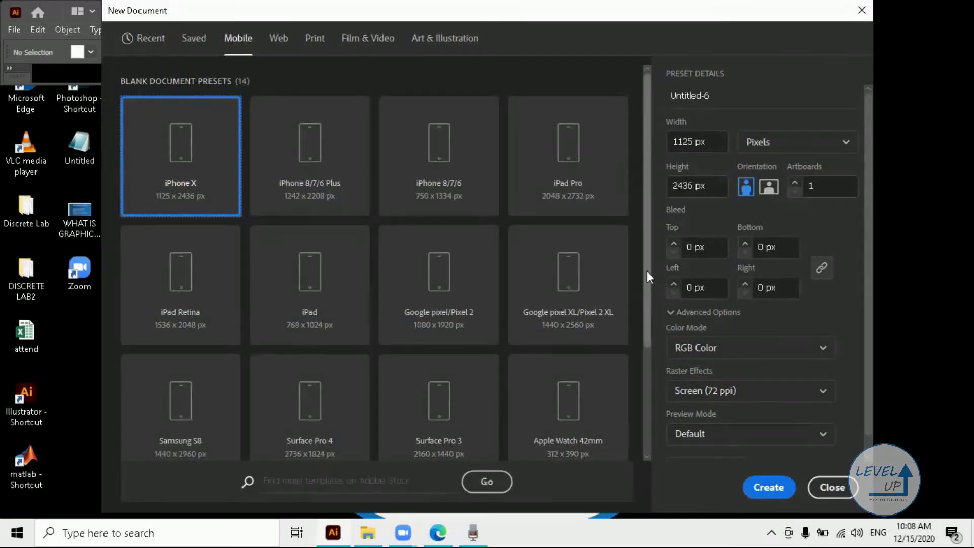
scroll(631, 178, down, 3)
scroll(631, 178, up, 2)
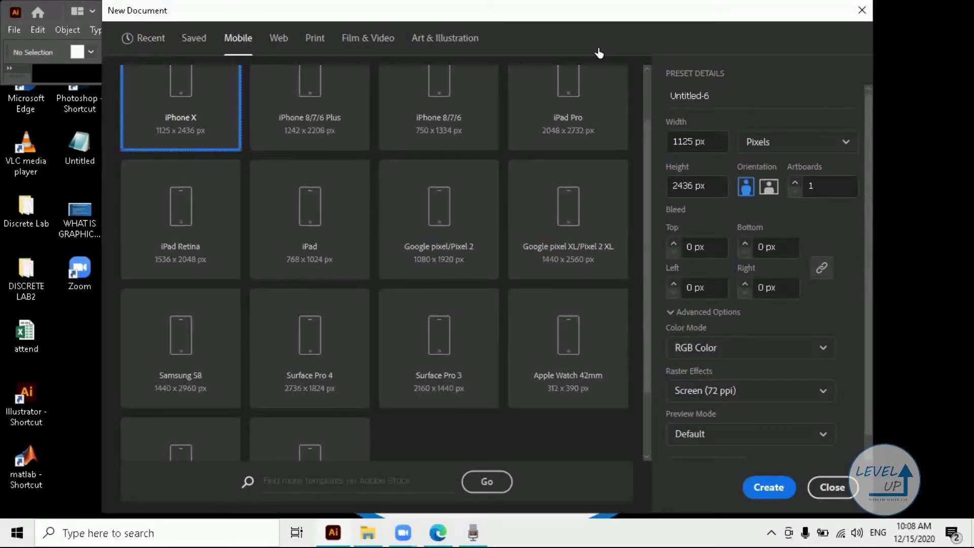
click(303, 41)
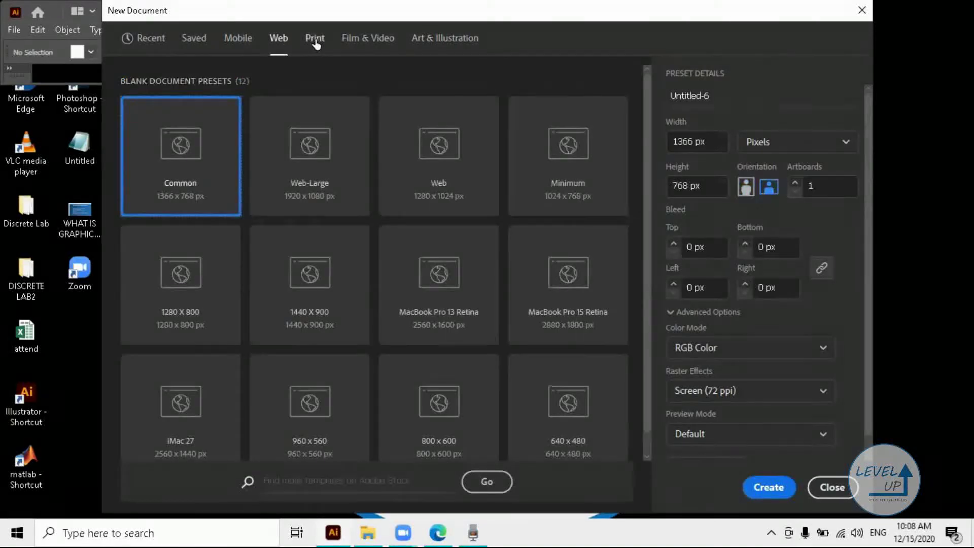
click(315, 41)
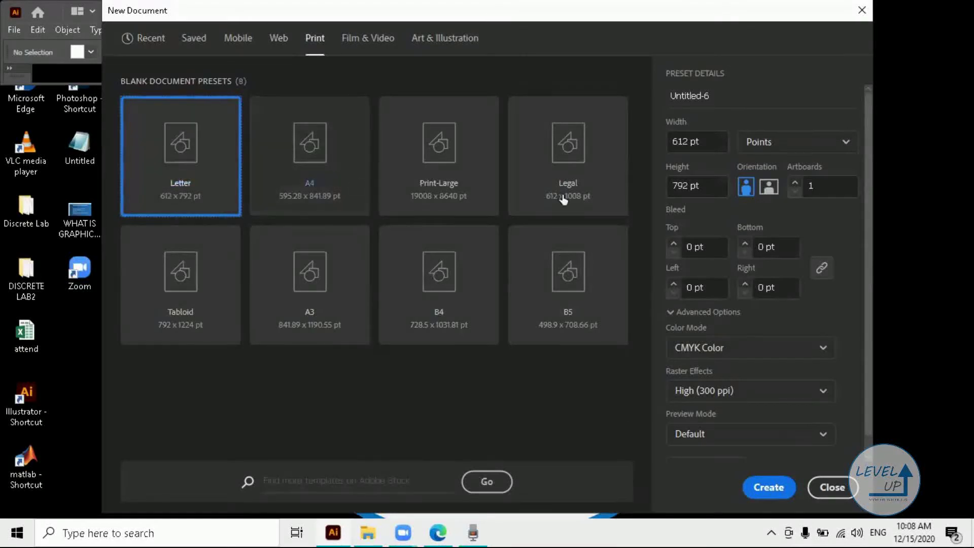
click(357, 46)
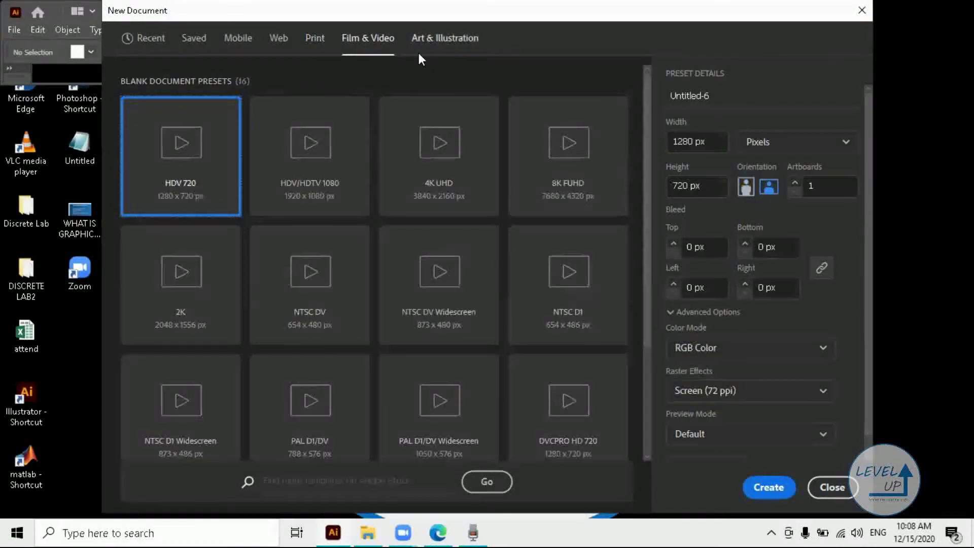
click(457, 39)
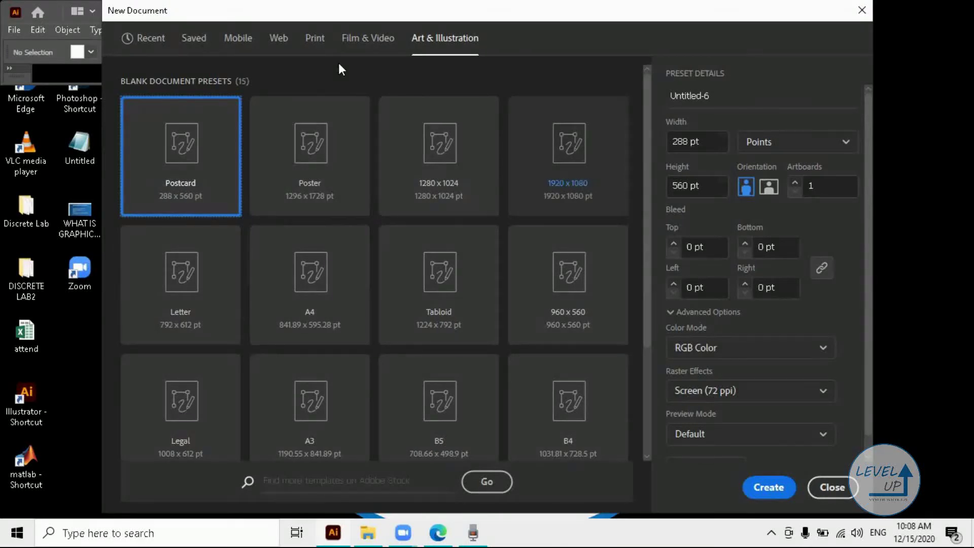
Step: Show the Mobile blank document presets and name the new document LECTURE 1
click(245, 49)
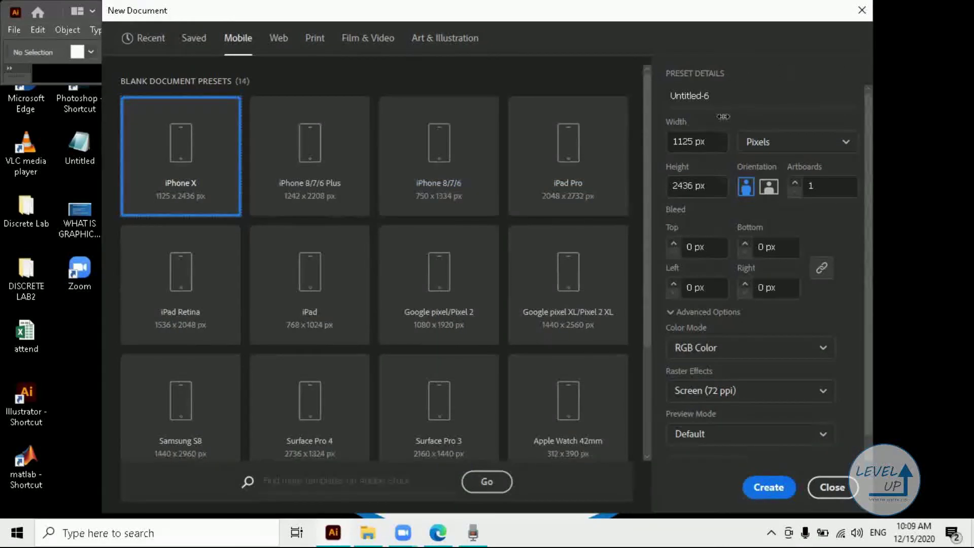
click(732, 98)
key(BackSpace)
key(BackSpace)
key(BackSpace)
key(BackSpace)
key(BackSpace)
key(BackSpace)
key(BackSpace)
key(BackSpace)
key(BackSpace)
key(BackSpace)
text(LECTURE )
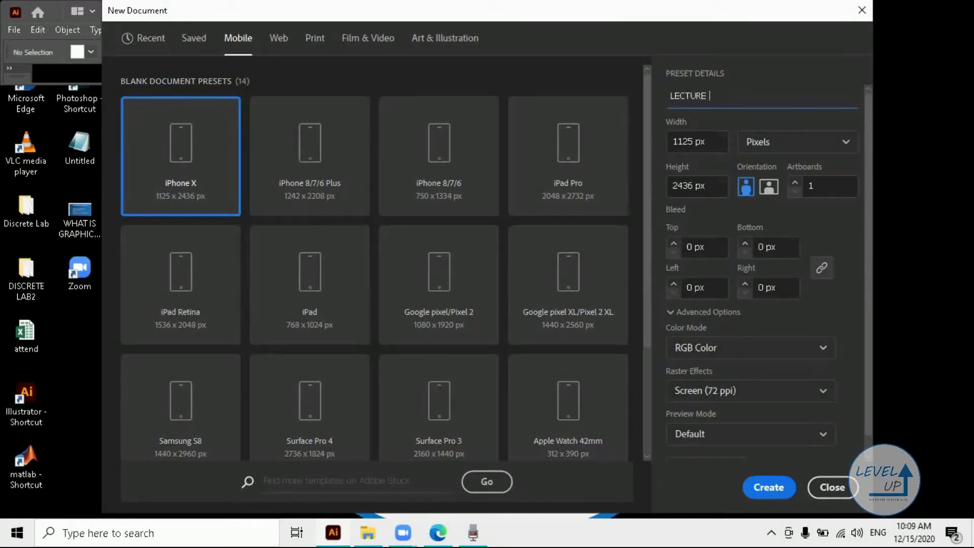
text(1)
key(Tab)
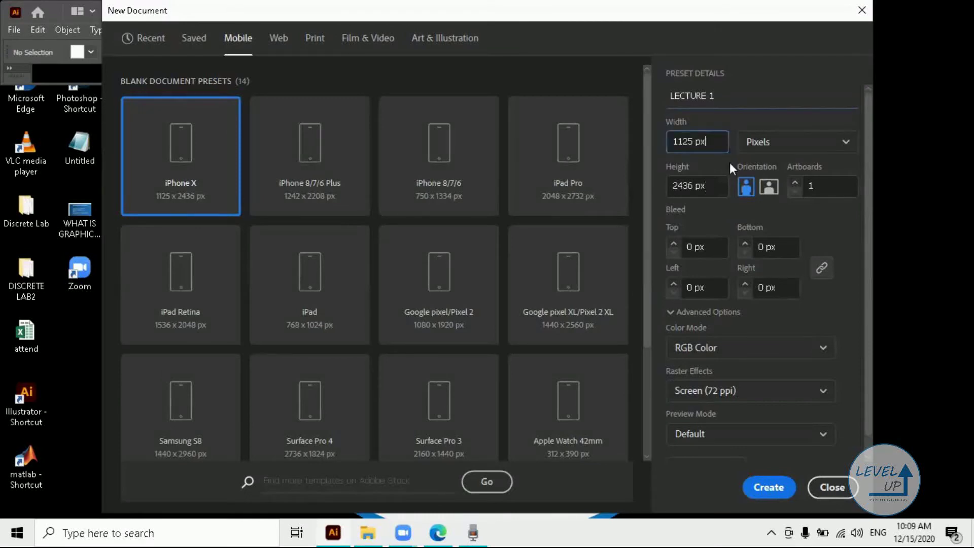
Step: Change the document units to inches and set the width to 8.5 in
click(693, 144)
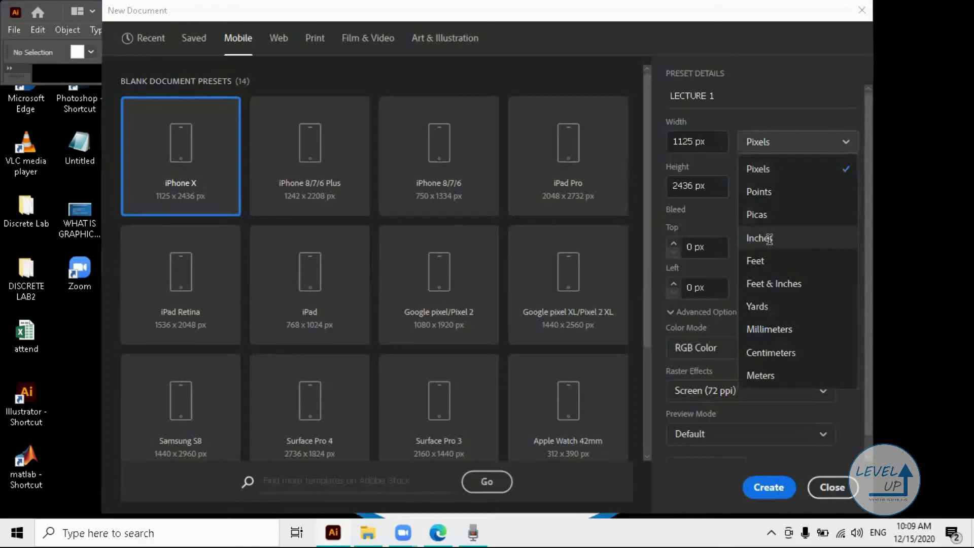
click(742, 153)
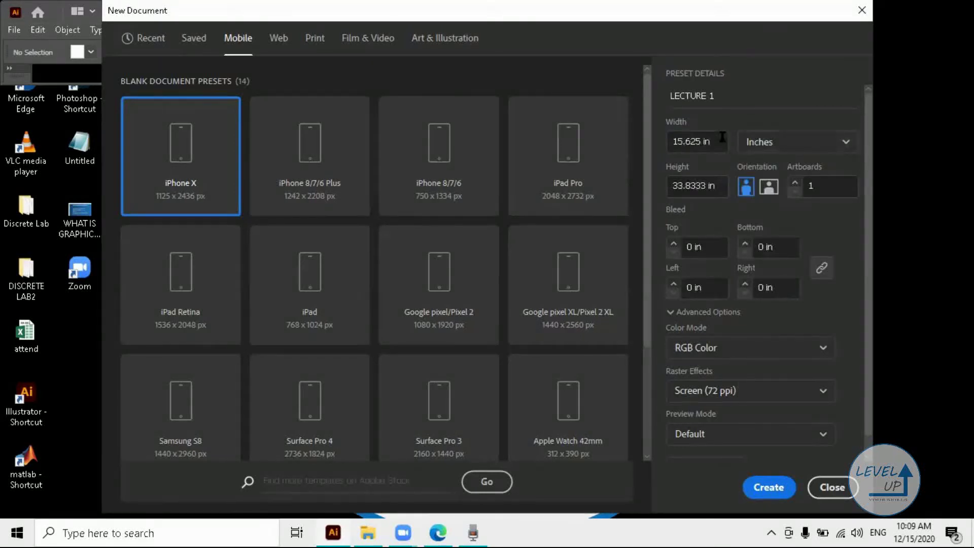
key(ctrl+a)
text(1)
key(BackSpace)
text(8.5)
key(Tab)
Step: Replace the document height with 11 in
key(BackSpace)
key(BackSpace)
key(BackSpace)
key(BackSpace)
key(BackSpace)
key(BackSpace)
key(BackSpace)
key(BackSpace)
key(BackSpace)
key(BackSpace)
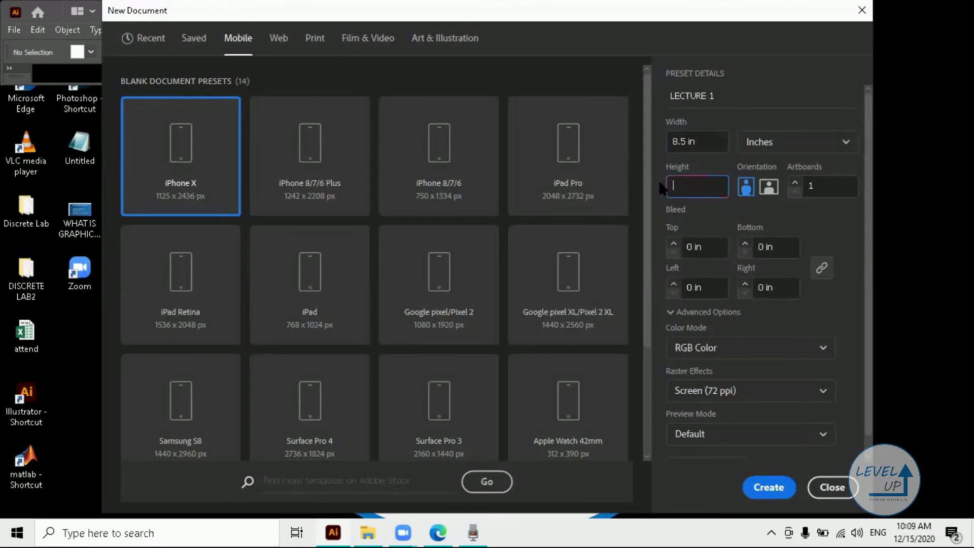
text(11)
Step: Set the number of artboards for the new document to 3
click(794, 185)
click(795, 184)
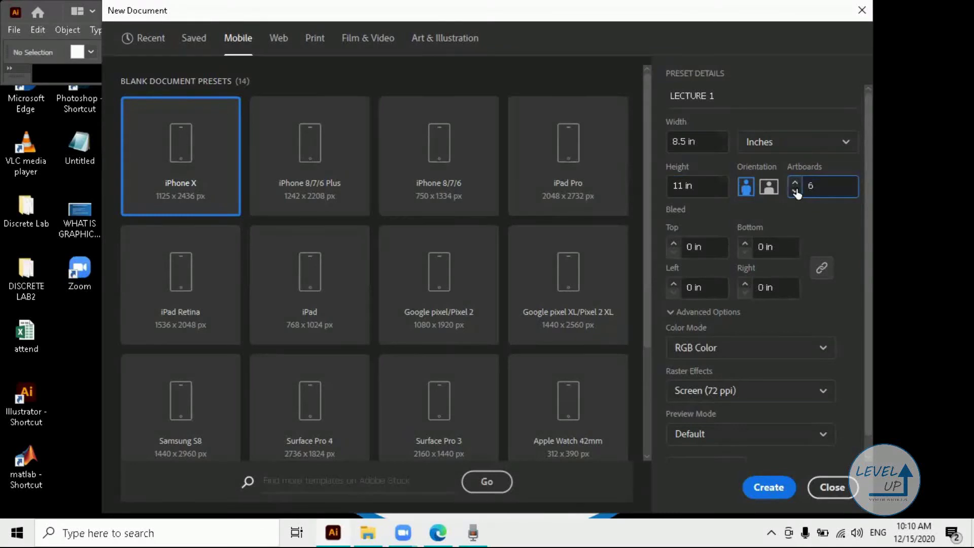
click(795, 191)
click(795, 191)
click(795, 191)
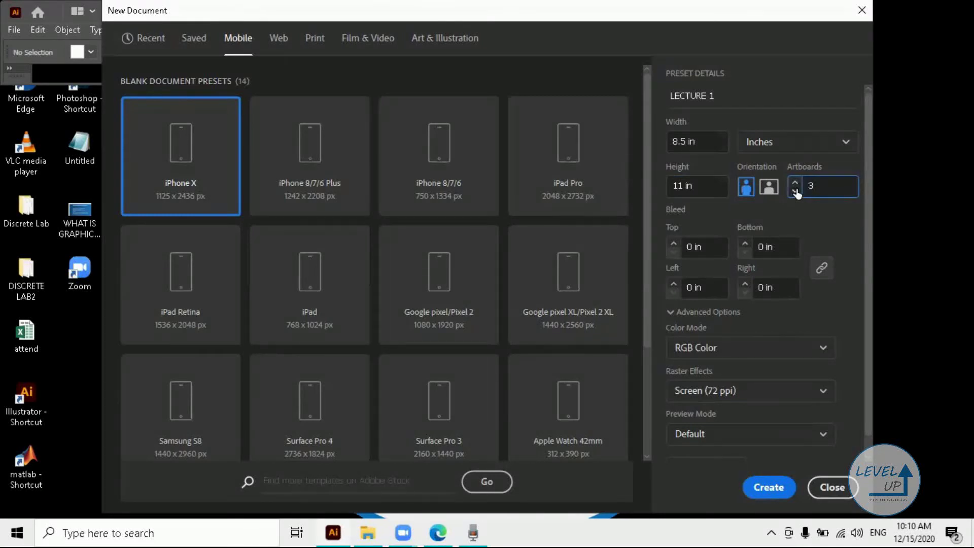
Step: Set the raster effects resolution to High (300 ppi) and create the document
click(762, 350)
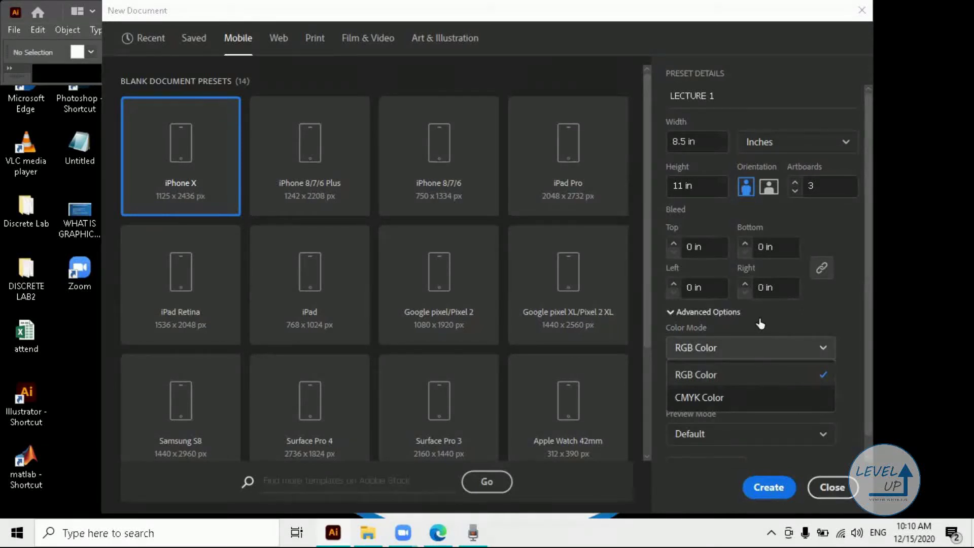
click(723, 313)
click(723, 313)
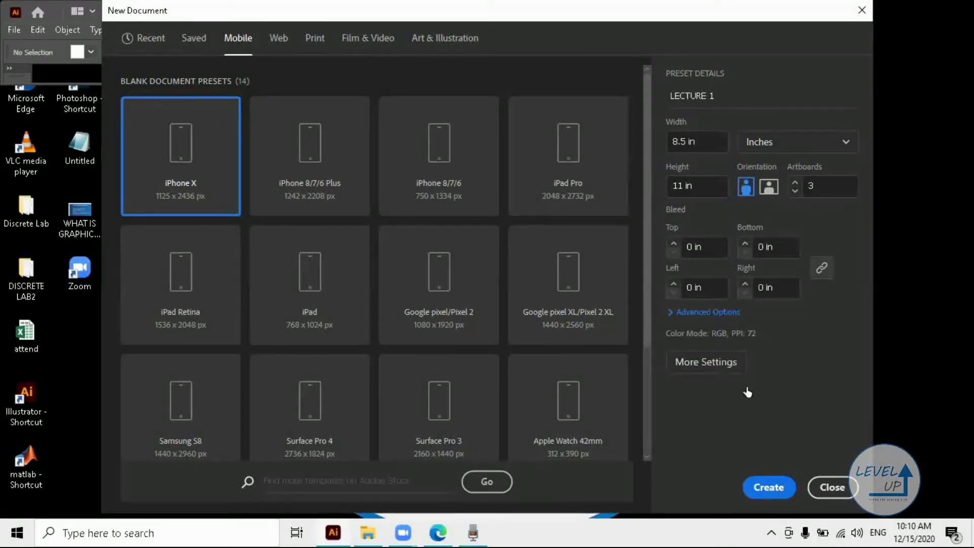
click(764, 373)
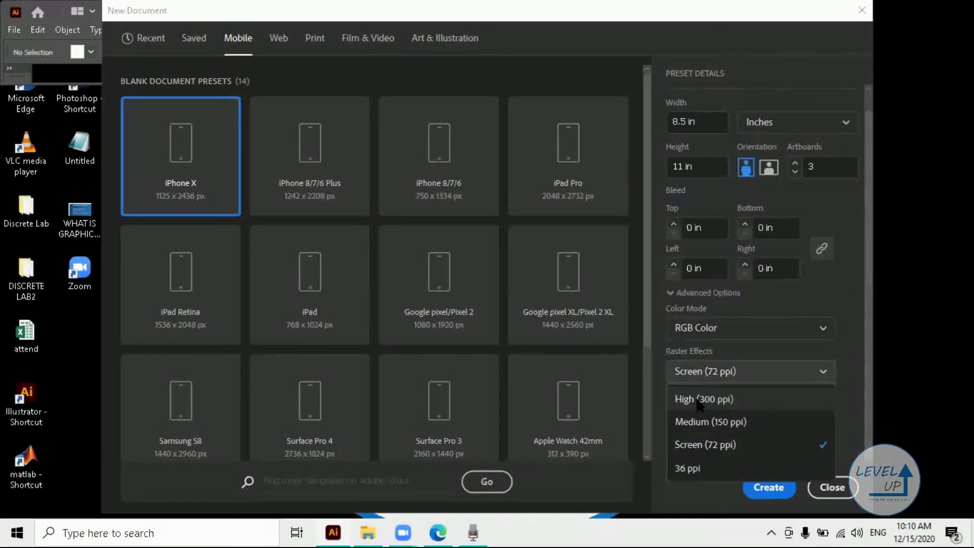
click(715, 400)
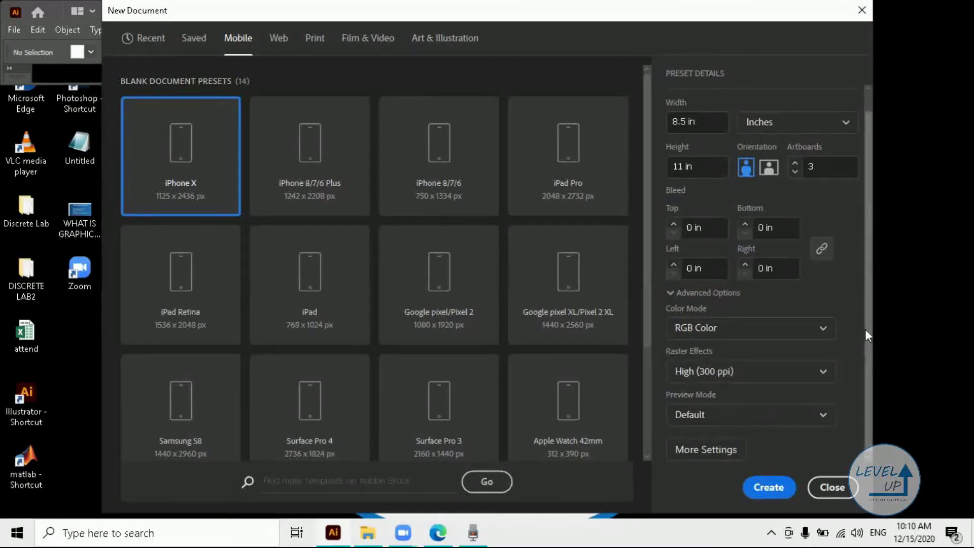
scroll(863, 305, up, 1)
scroll(808, 218, up, 1)
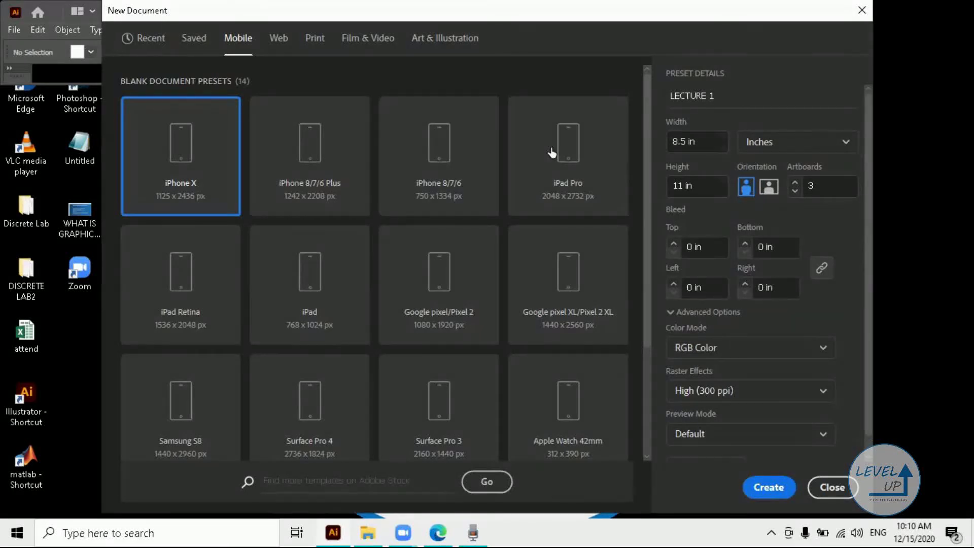
click(767, 487)
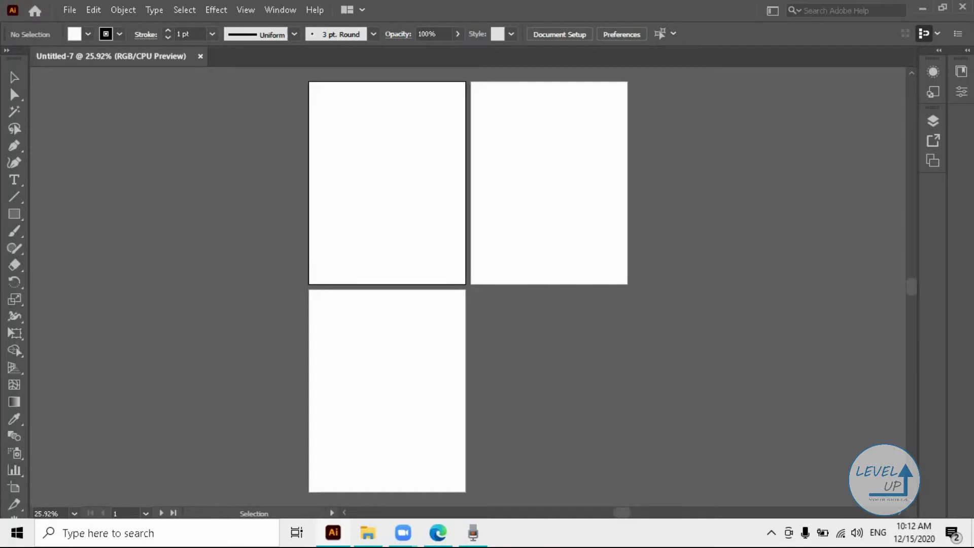
Step: Expand the document properties and look over the Appearance, Graphic Styles, and Layers panels
click(967, 50)
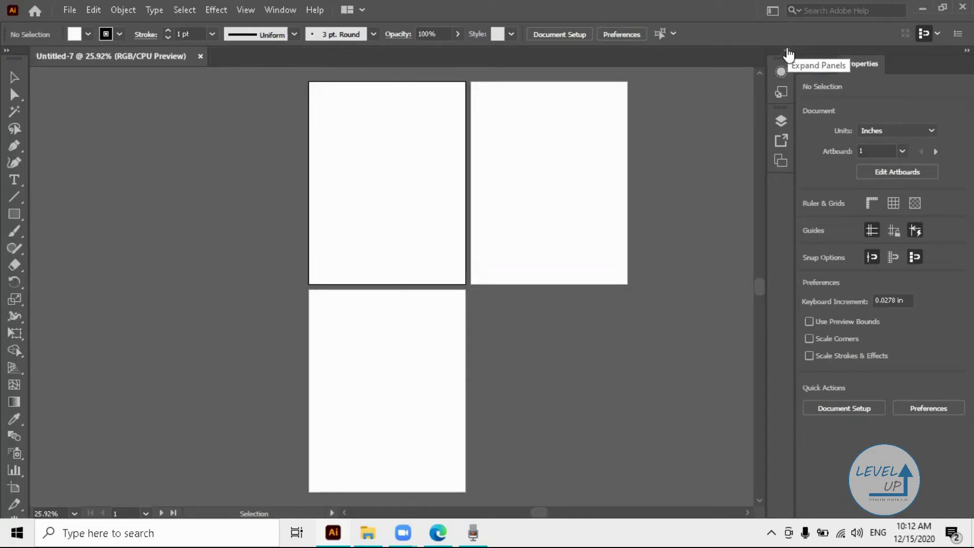
click(786, 51)
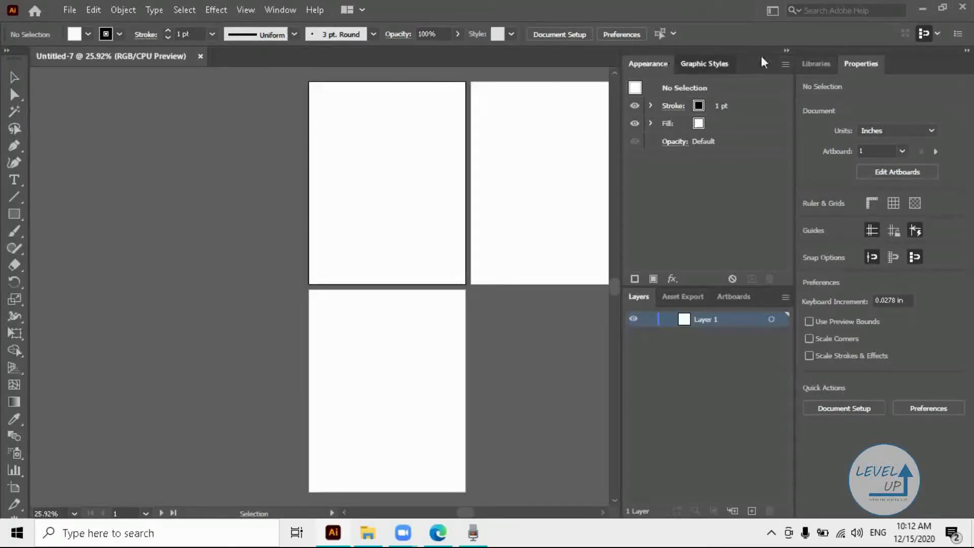
click(684, 65)
click(648, 64)
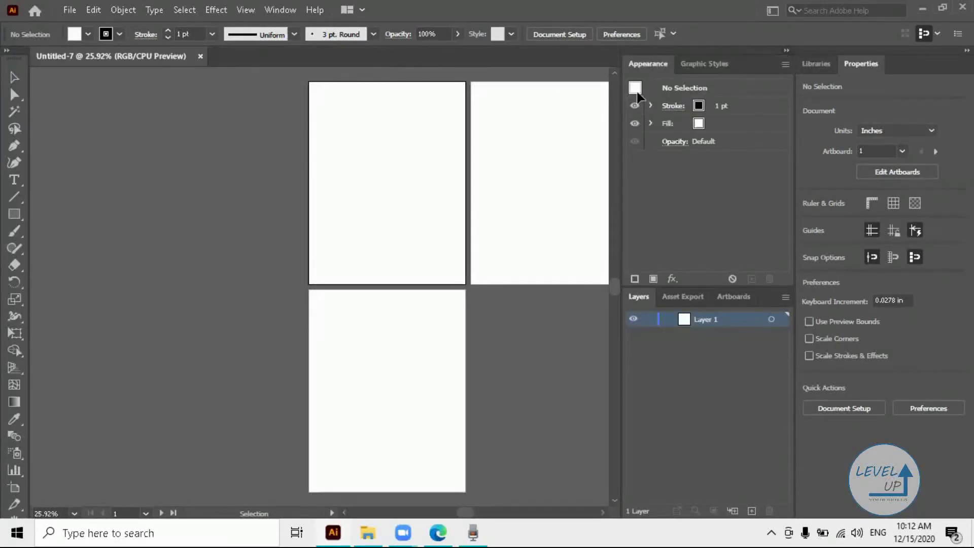
click(416, 354)
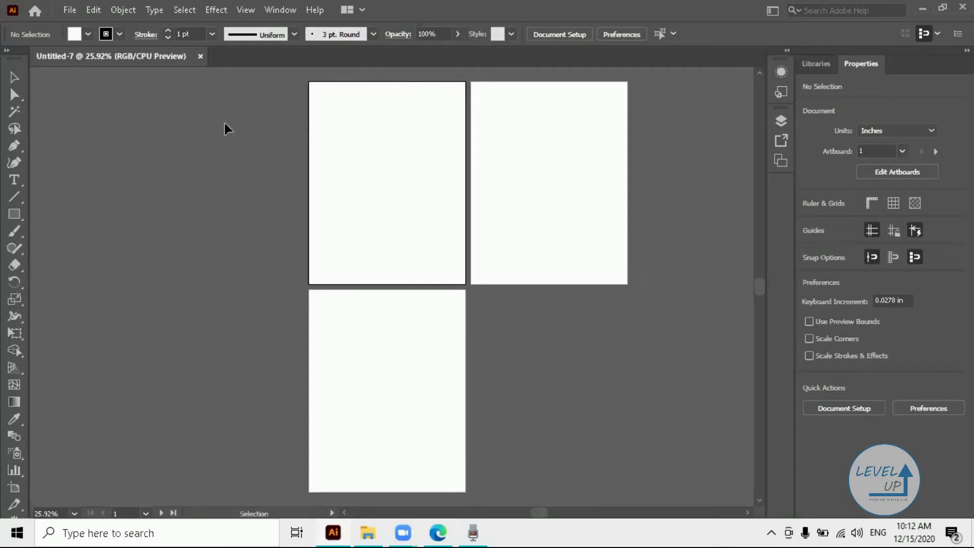
Step: Create another document from the recent custom 8.5 x 11 in size with 1 artboard
click(94, 16)
mouse_move(76, 12)
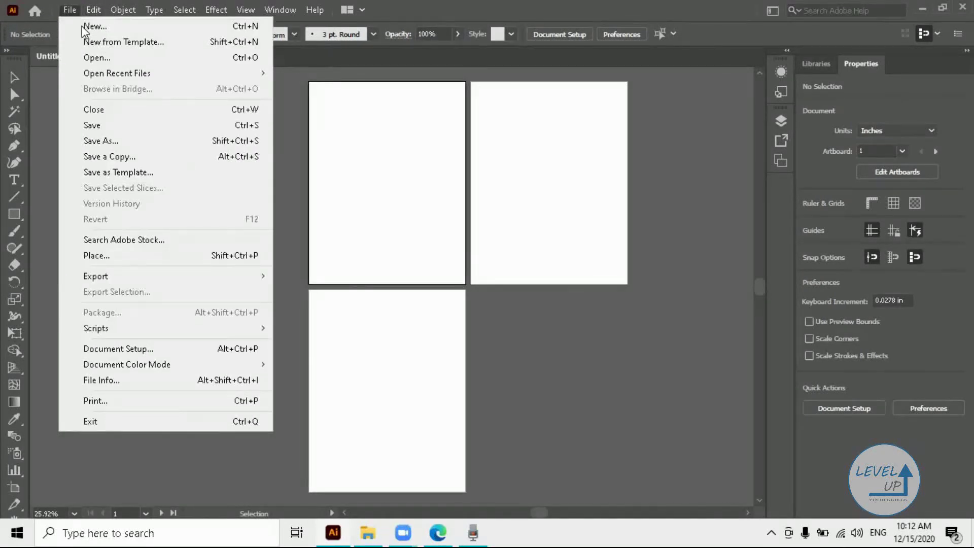
click(564, 304)
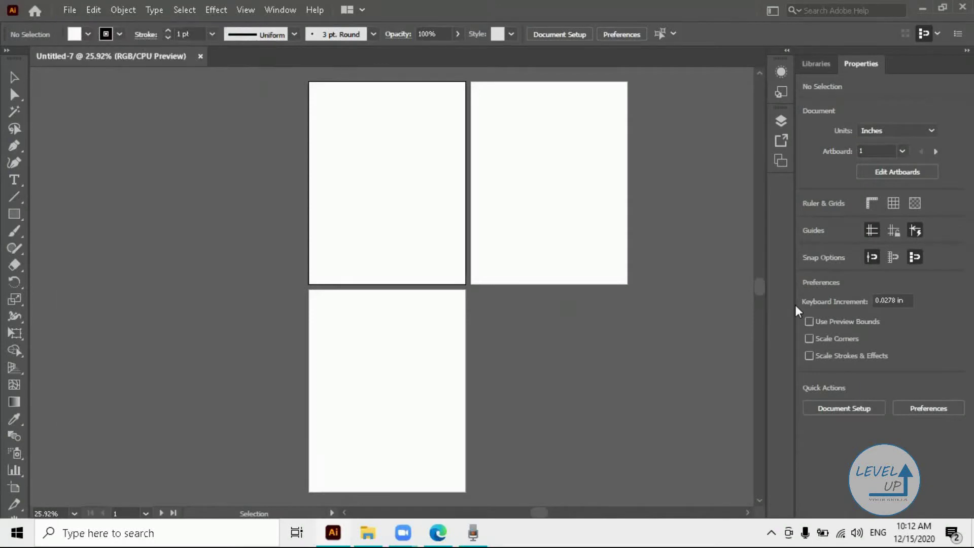
key(ctrl+n)
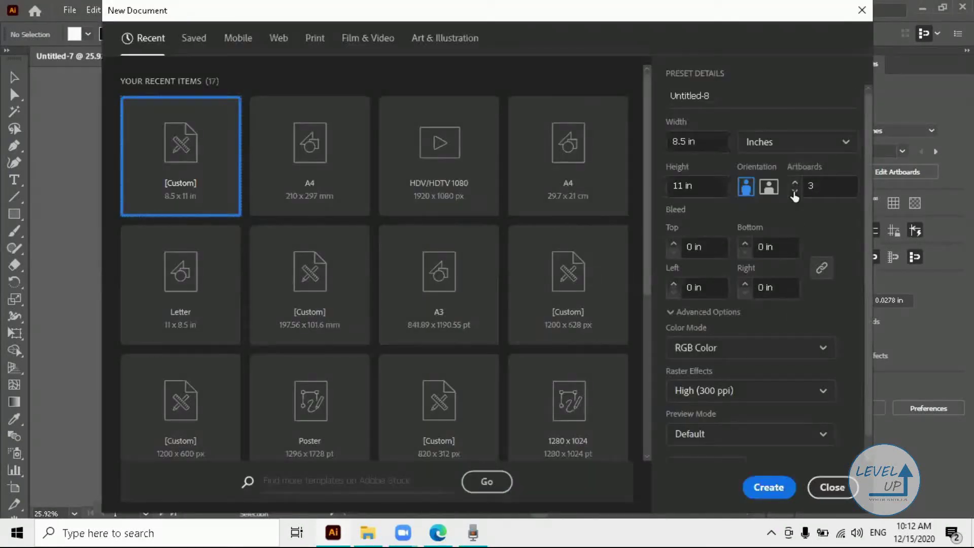
click(795, 193)
click(794, 192)
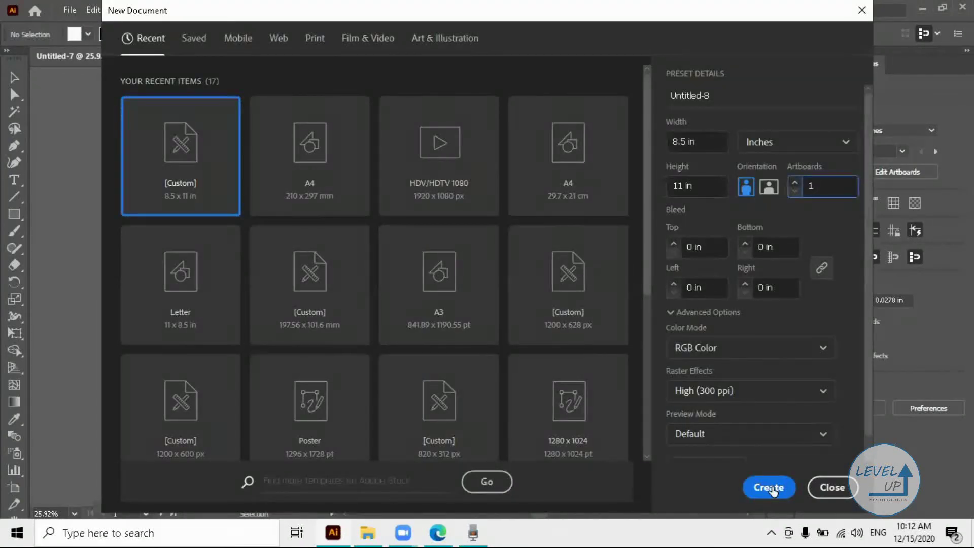
click(771, 488)
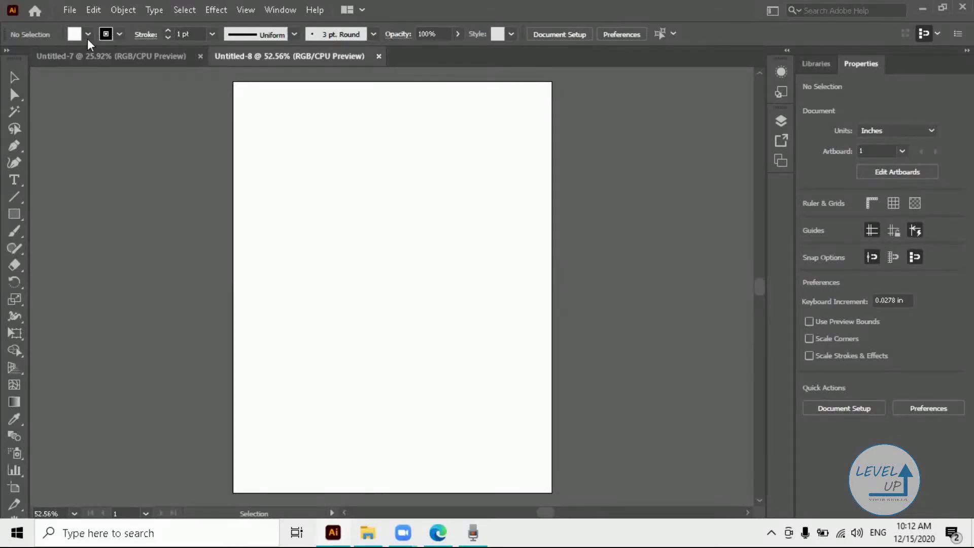
Step: Switch the workspace to the Essentials layout
click(121, 34)
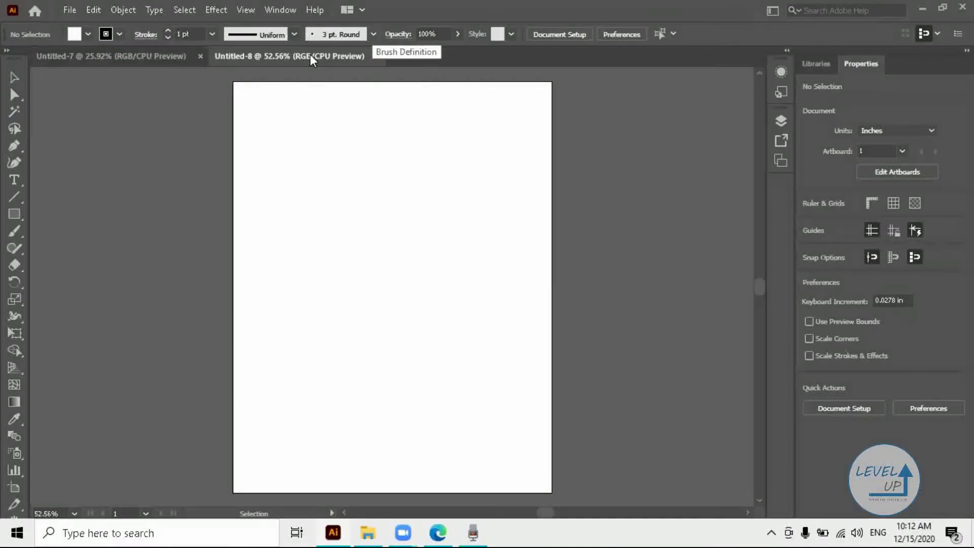
key(alt+w)
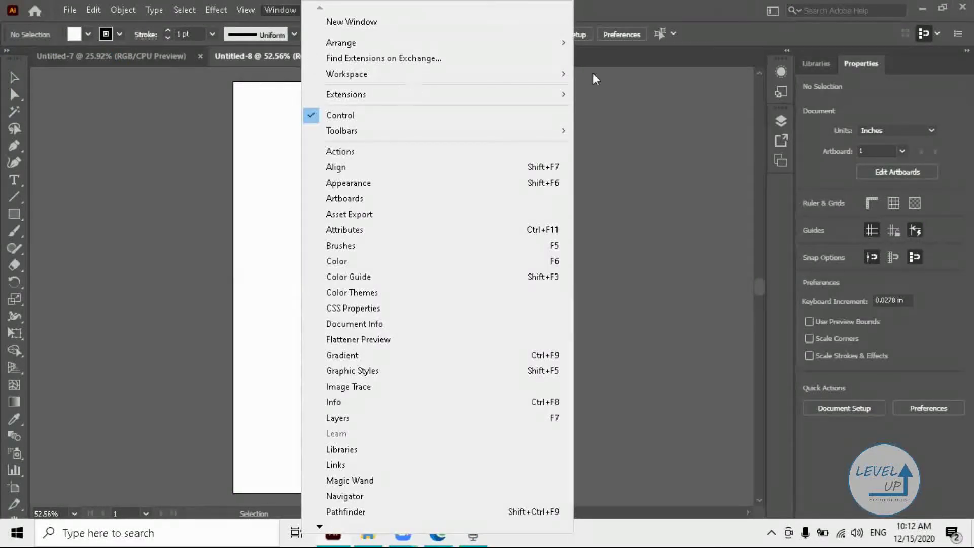
mouse_move(416, 74)
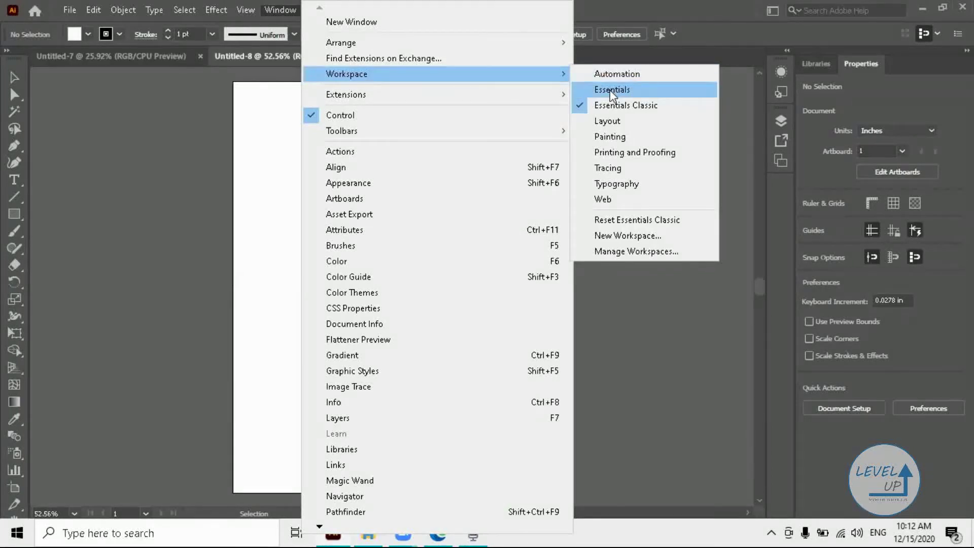
click(610, 90)
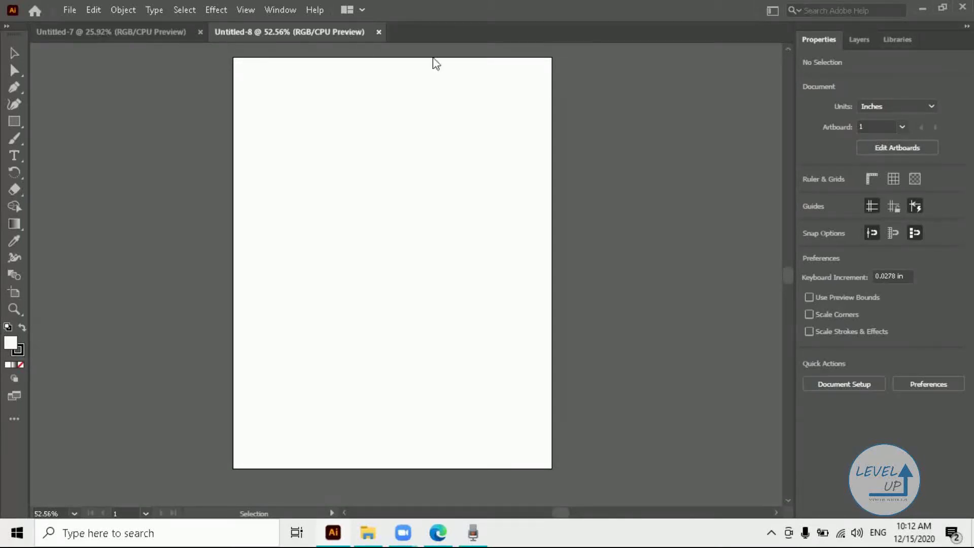
Step: Return the workspace to the Essentials Classic layout
click(280, 10)
mouse_move(570, 75)
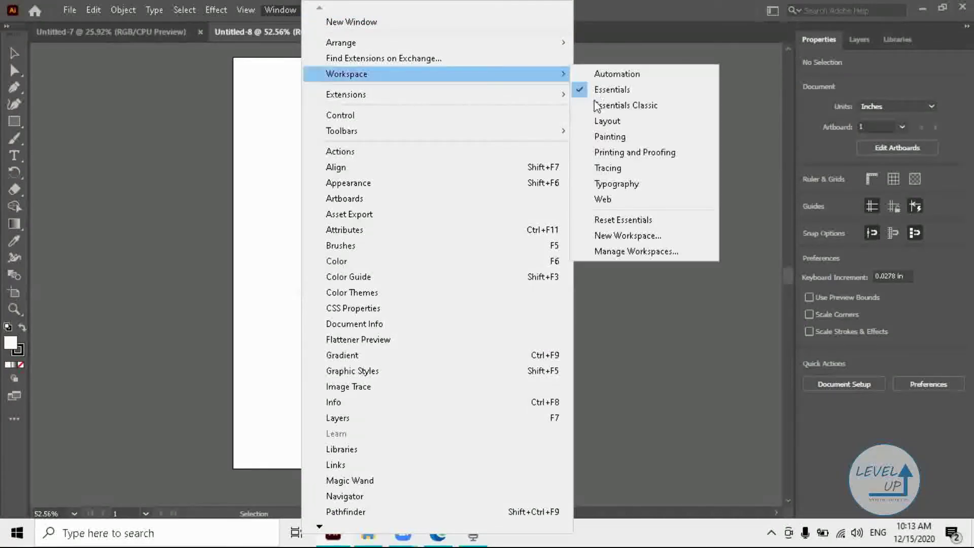
click(596, 105)
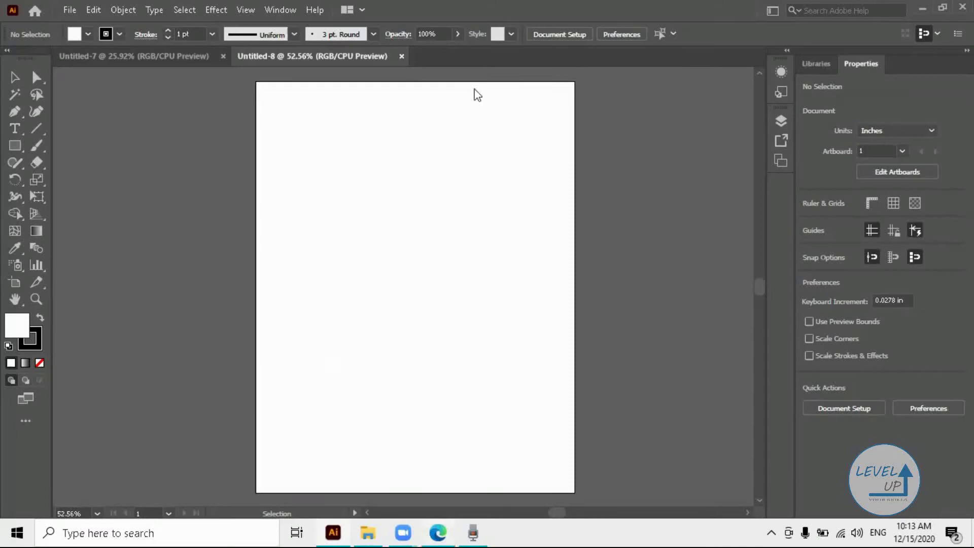
Step: Switch to Microsoft Edge and open the designer's Behance profile in a new tab
key(alt+Tab)
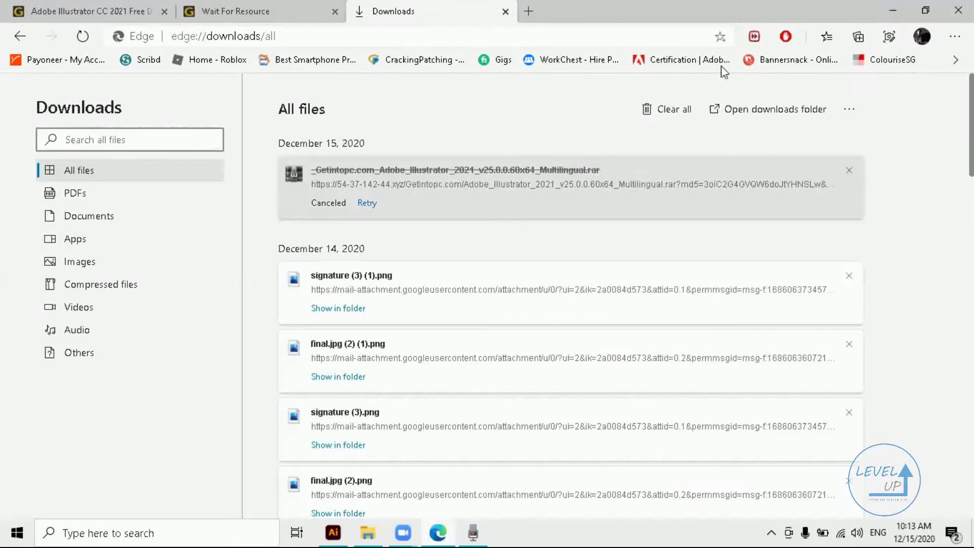
key(alt+Tab)
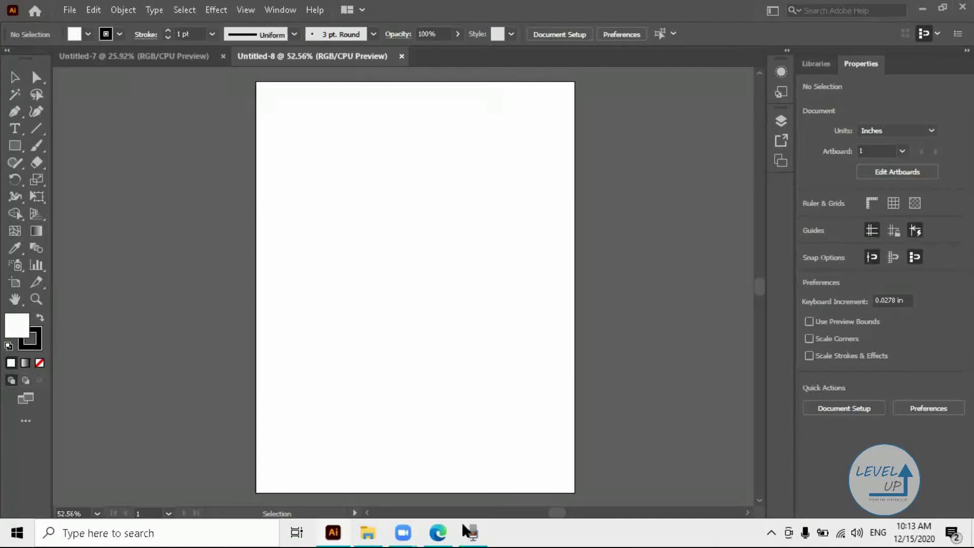
click(438, 531)
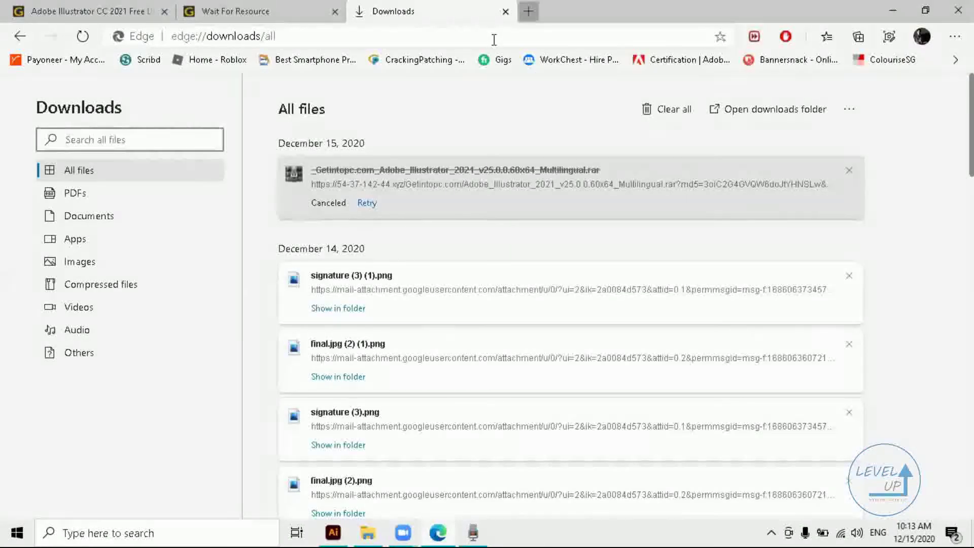
key(ctrl+t)
text(BEhance.net/tahasheikh)
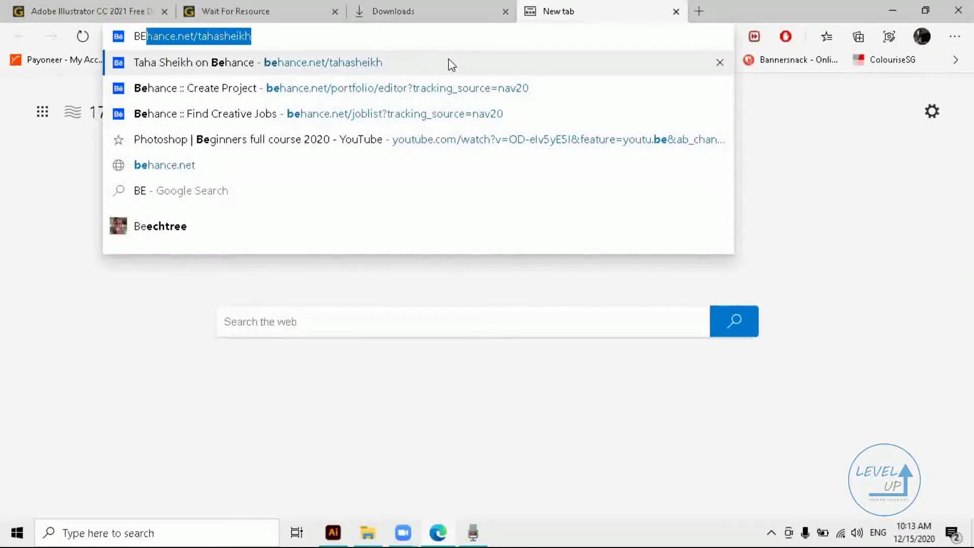
click(451, 65)
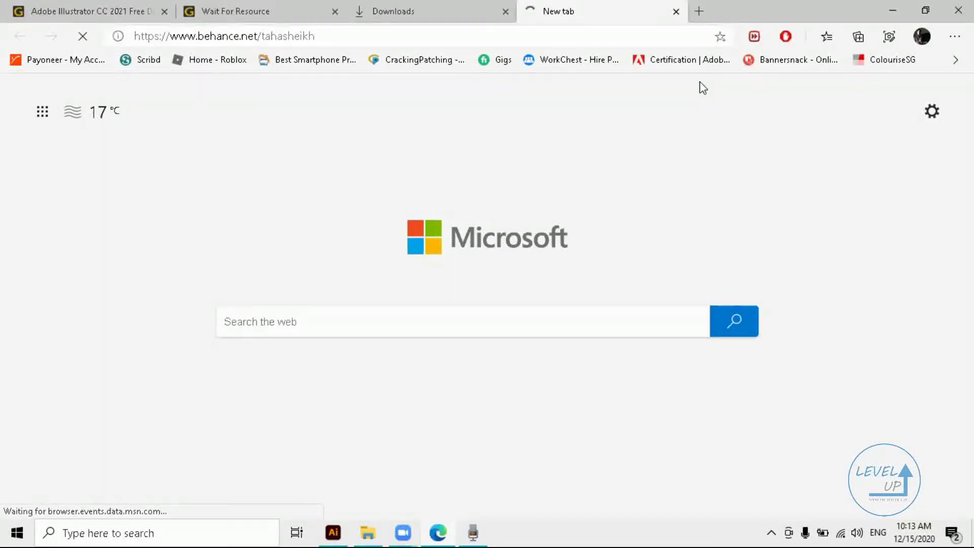
Step: Enter "graphic designing applications" as a web search in a new browser tab
key(ctrl+t)
text(GRA)
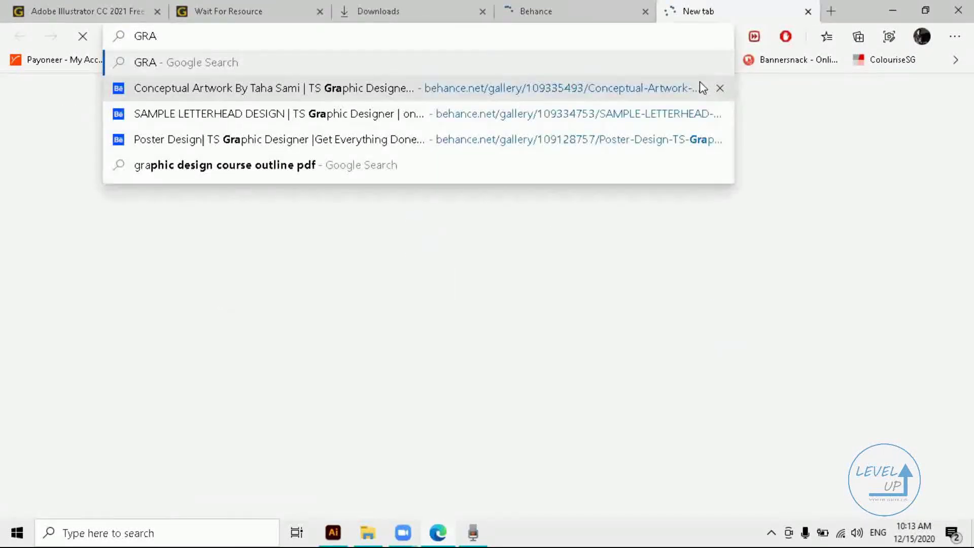
text(PHIC D)
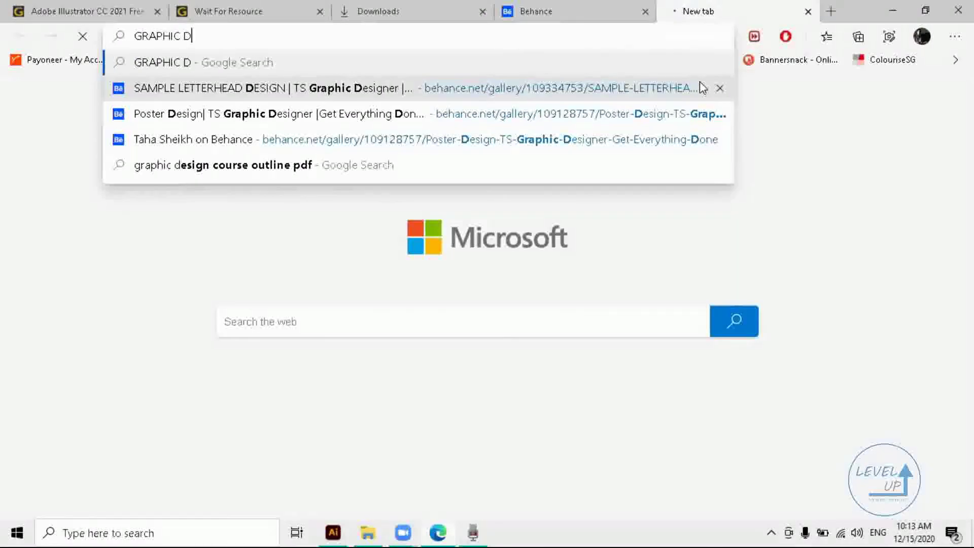
text(ESI)
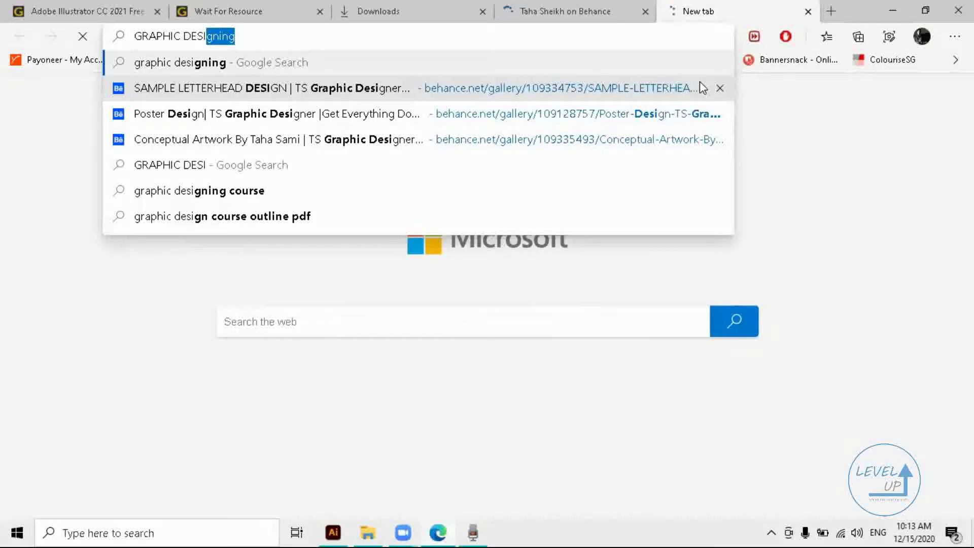
text(GNING )
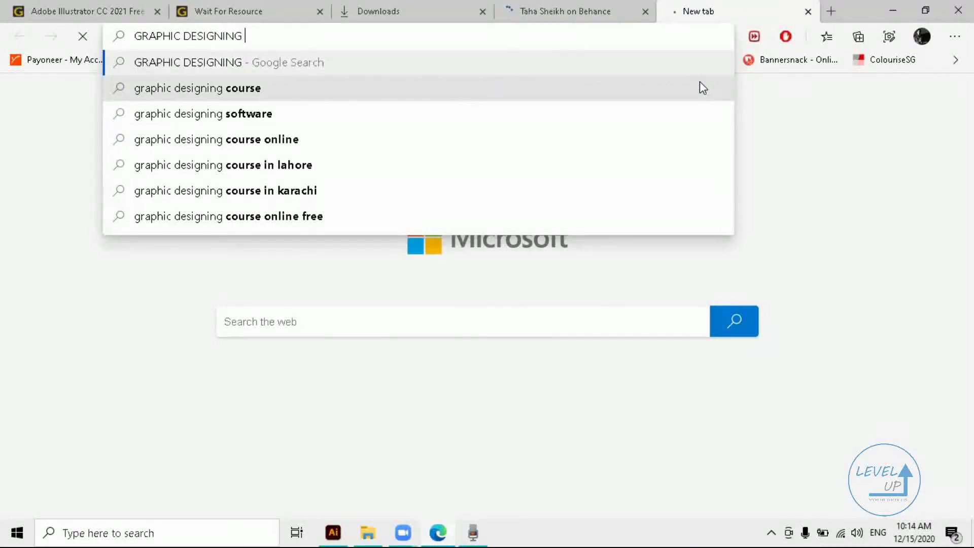
text(A)
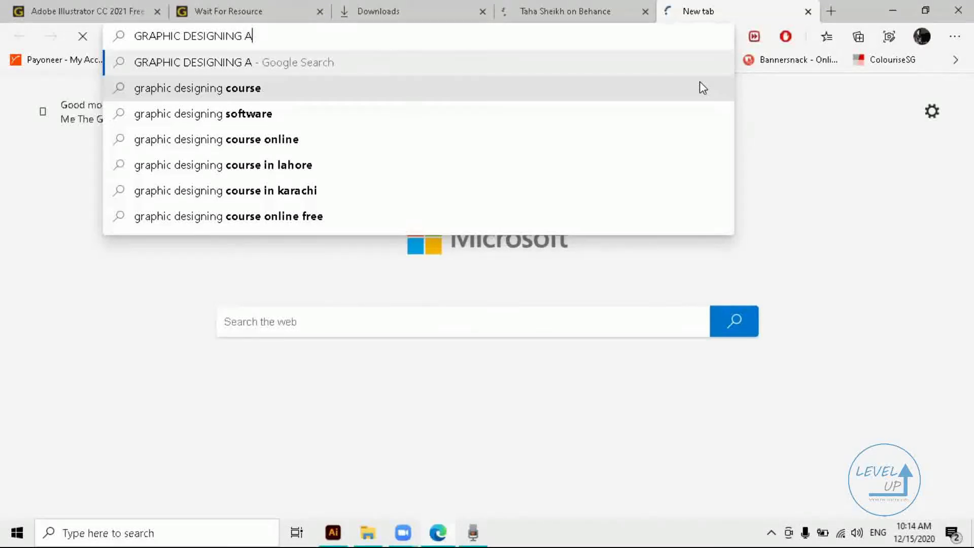
text(PPL)
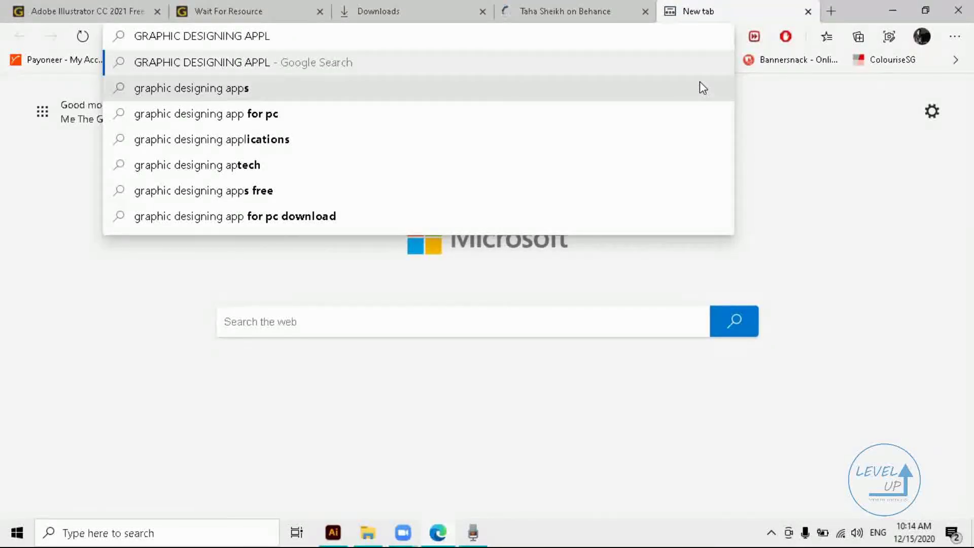
text(ICA)
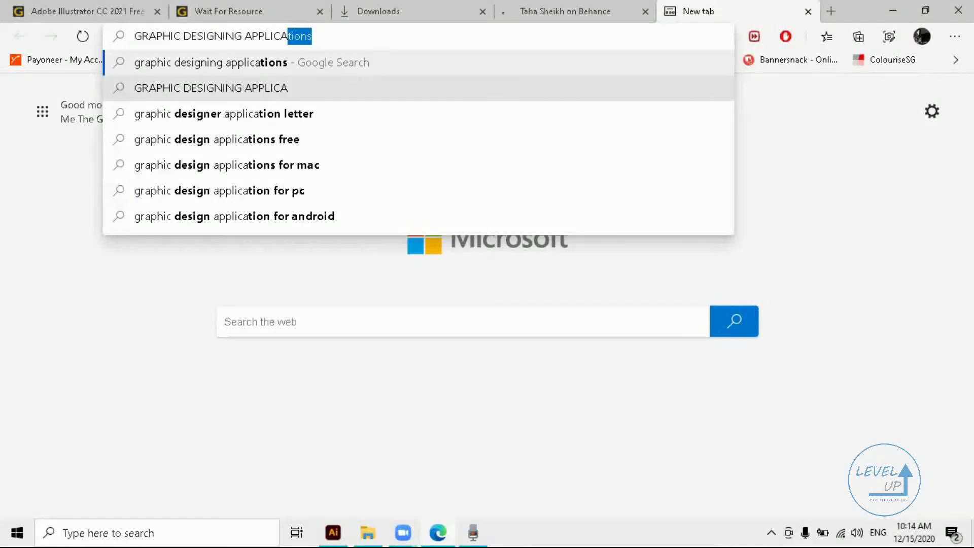
Step: Return to the designer's Behance profile and look through the published projects down to the business card and logo designs
click(565, 12)
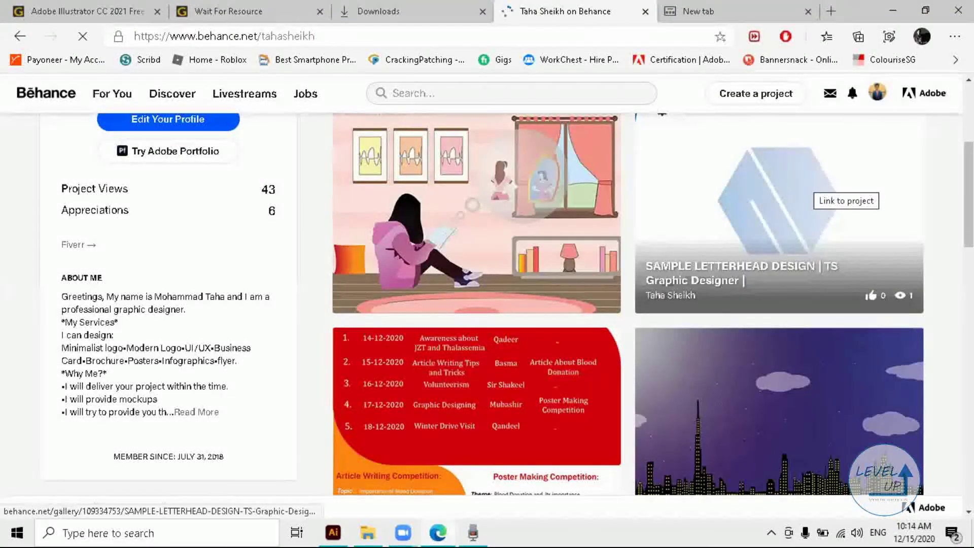
scroll(812, 198, down, 8)
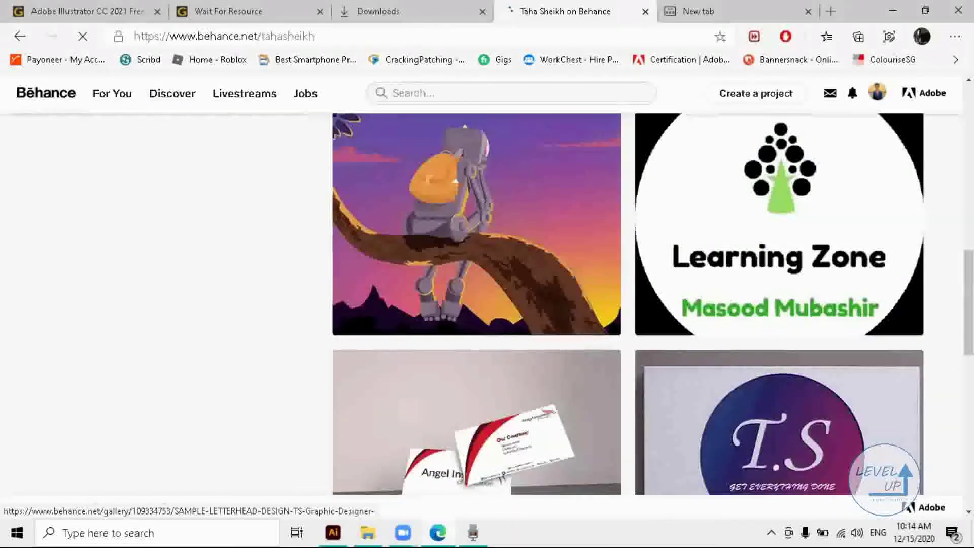
scroll(629, 304, down, 7)
scroll(629, 305, up, 2)
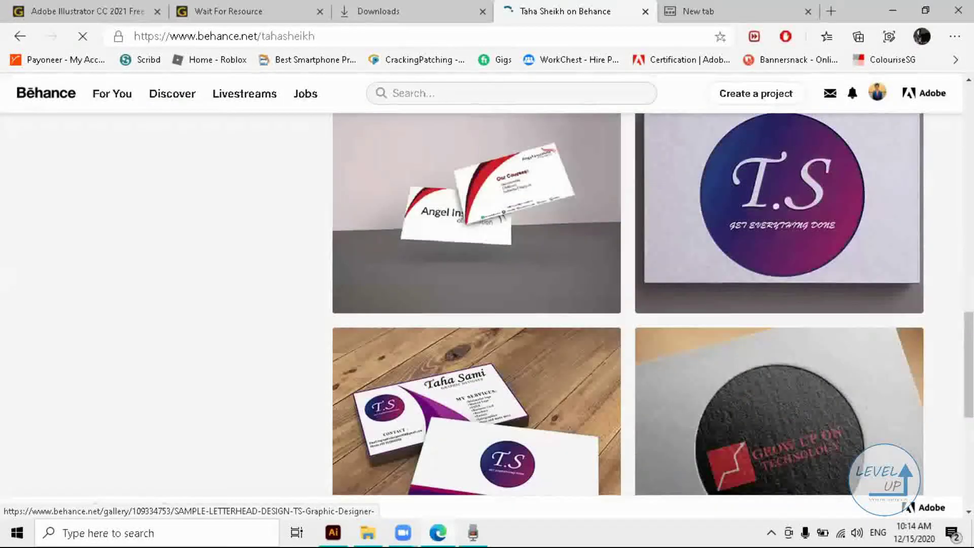
scroll(629, 304, down, 3)
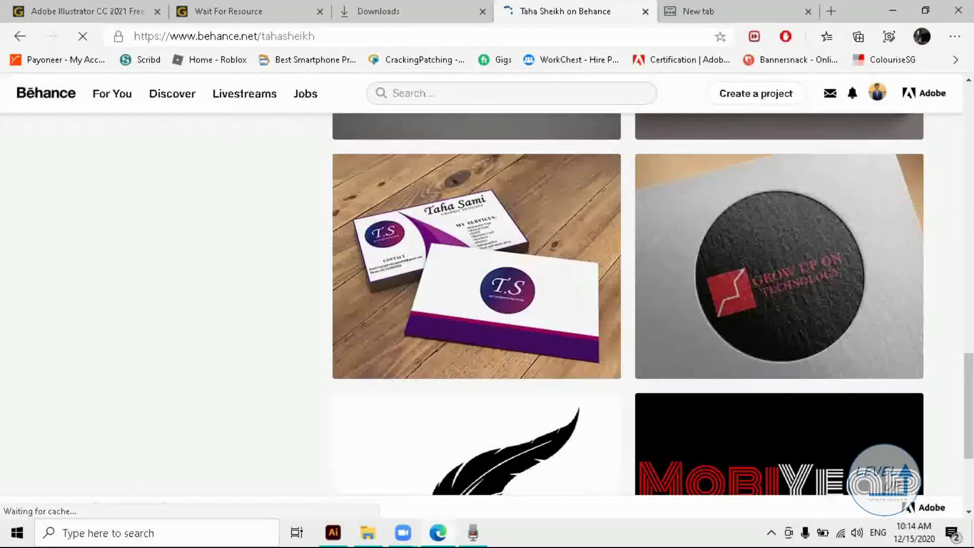
Step: Open the SAMPLE LETTERHEAD DESIGN project and examine the XYZ Developers letterhead
click(477, 266)
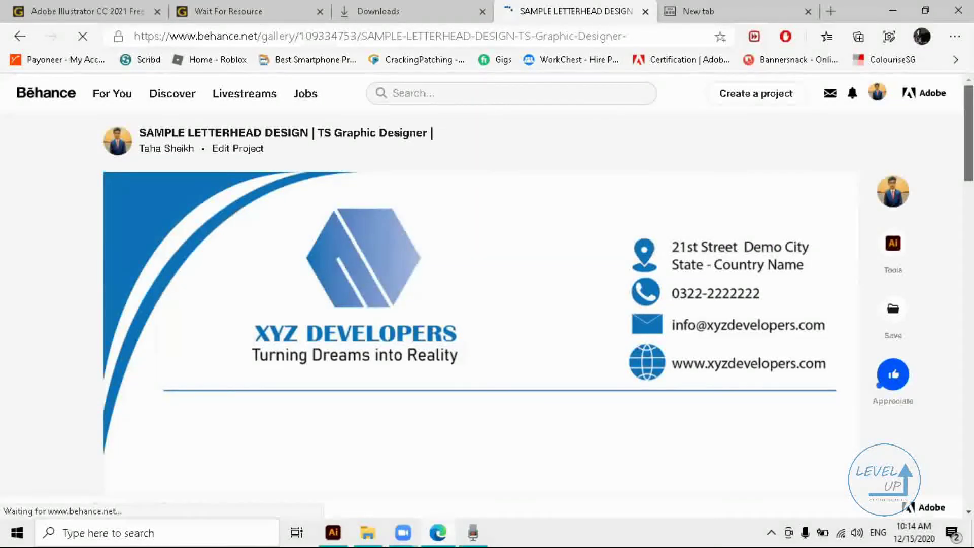
scroll(482, 304, down, 4)
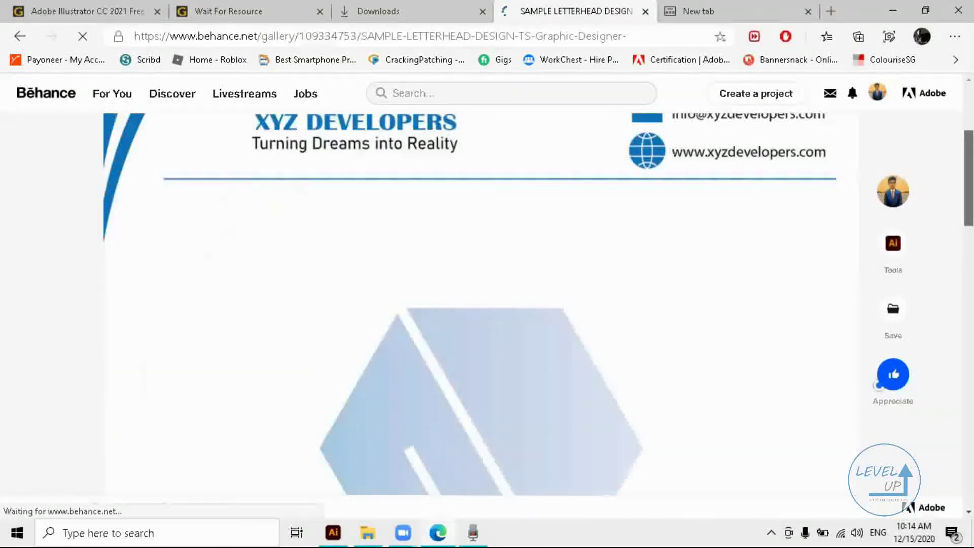
scroll(481, 304, down, 3)
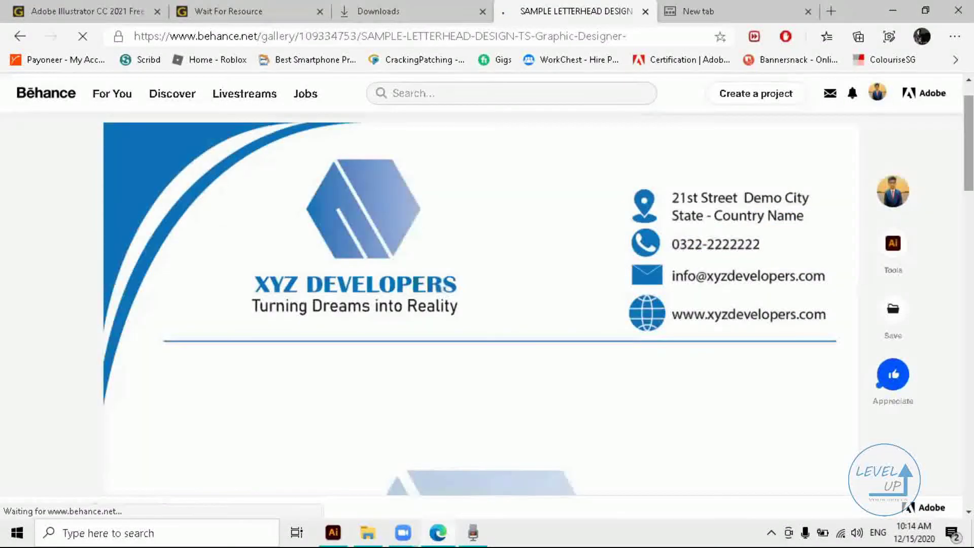
Step: Go back to the designer's Behance profile, look over it again and close its tab
click(16, 39)
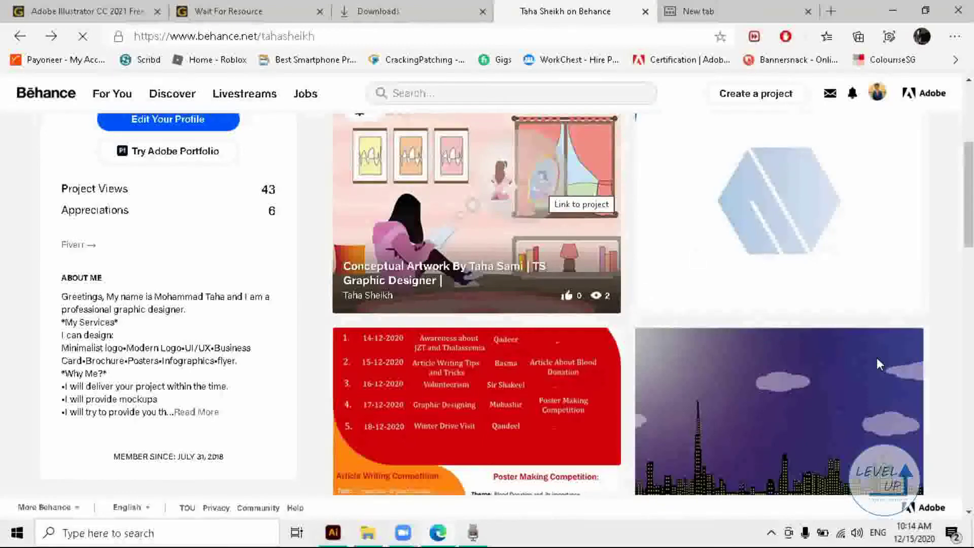
scroll(879, 362, down, 1)
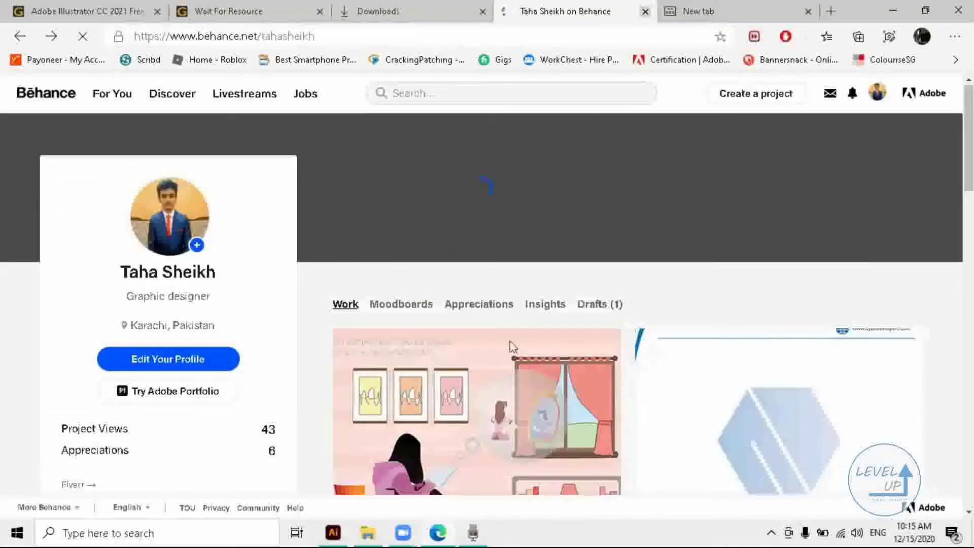
key(ctrl+w)
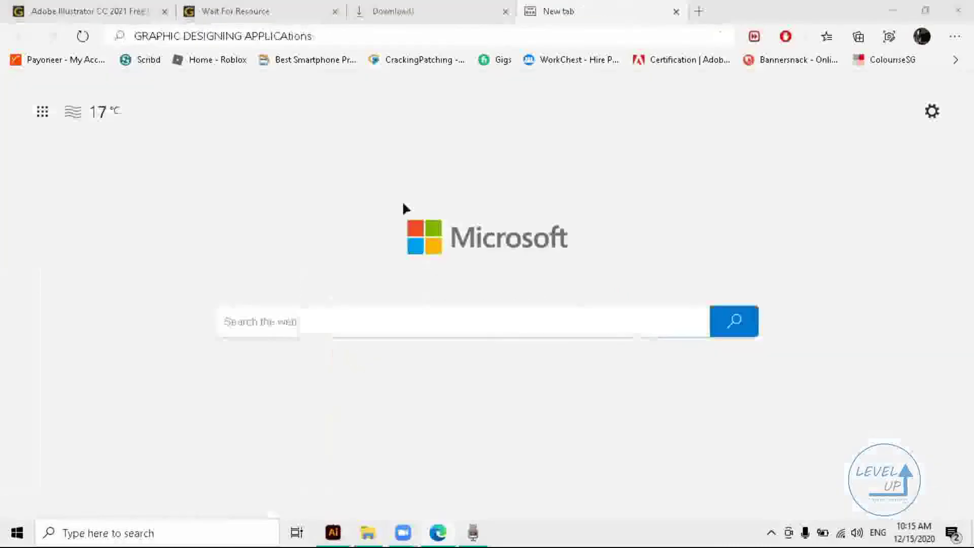
Step: Switch to Adobe Illustrator, change the toolbar to the Basic set and move it clear of the control bar
click(333, 532)
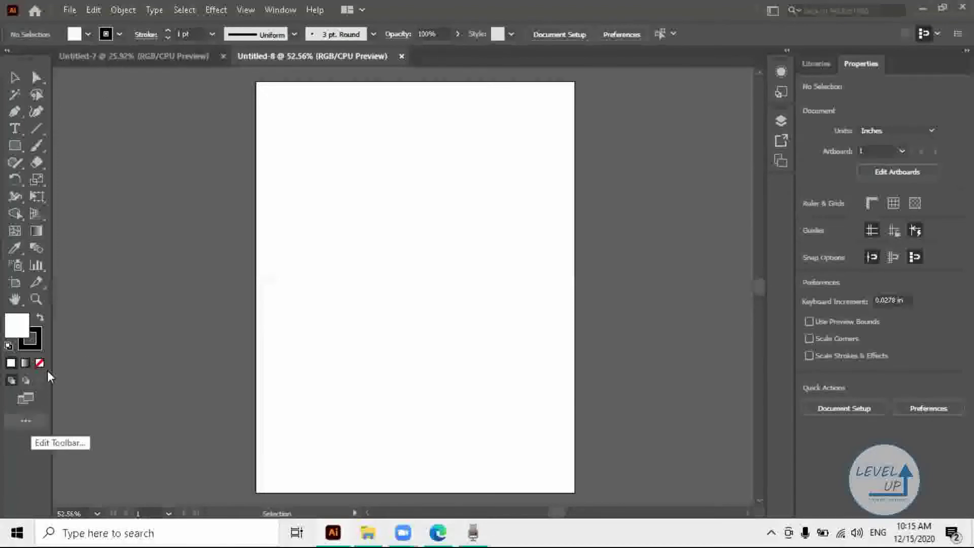
click(26, 421)
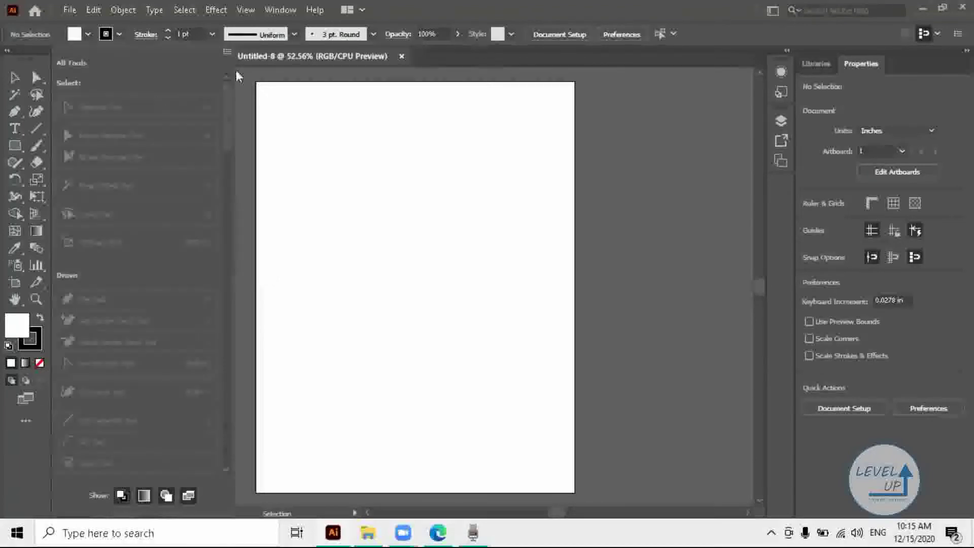
click(227, 53)
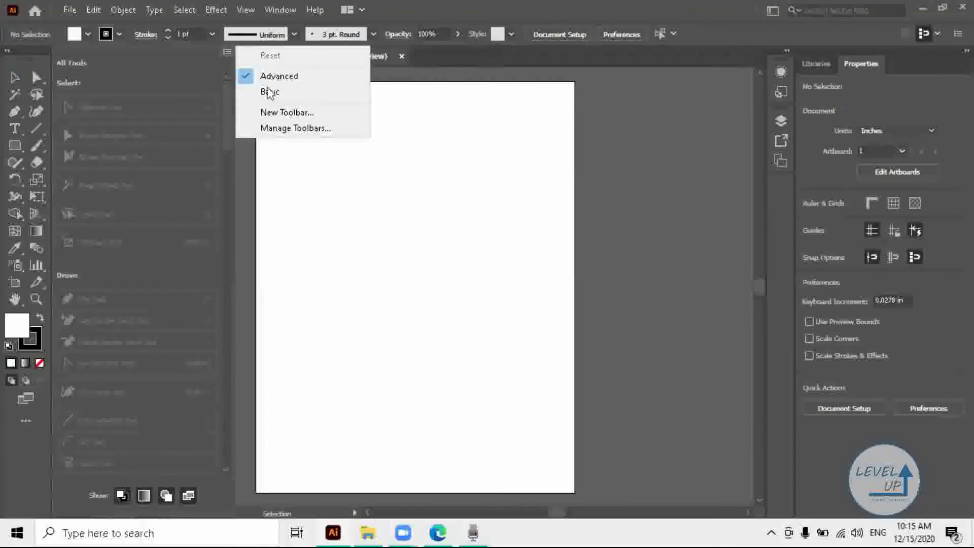
click(148, 125)
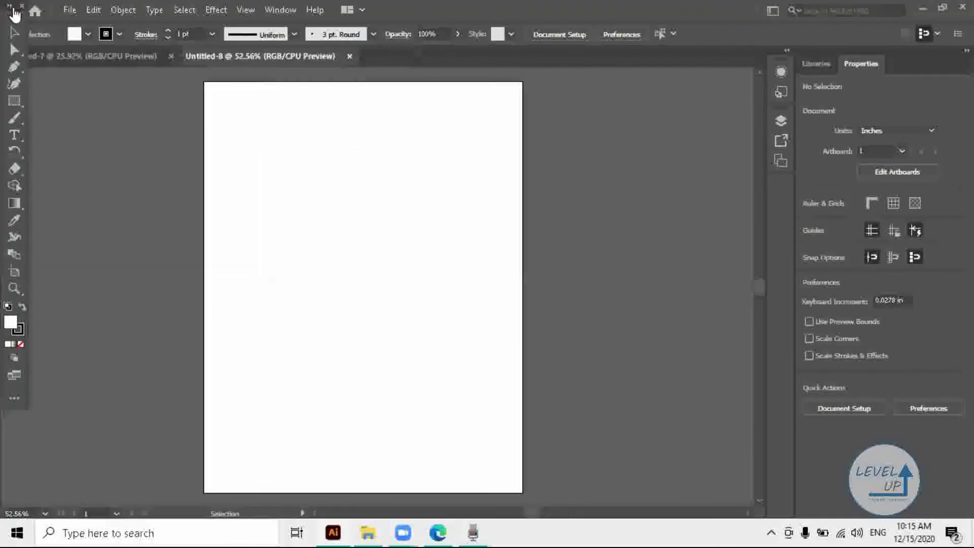
drag(6, 41, 17, 79)
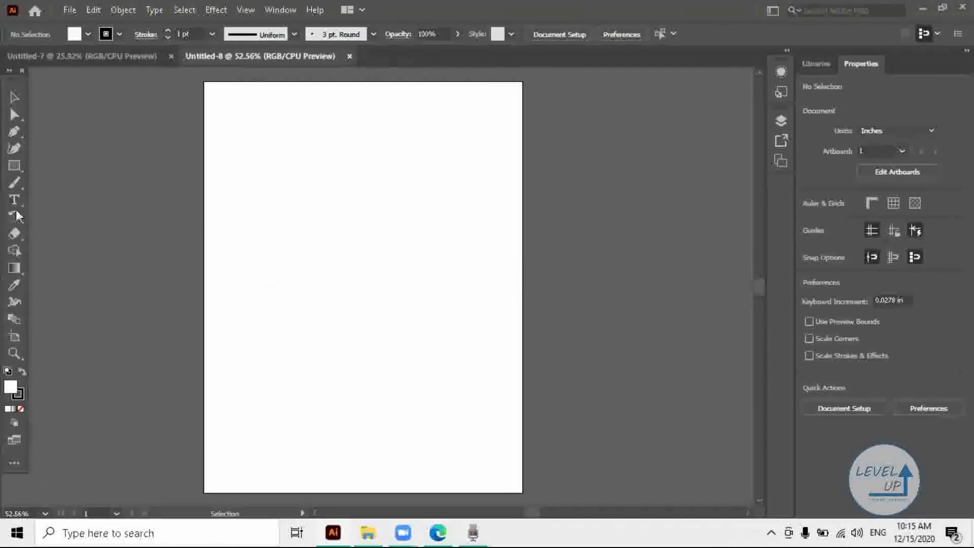
Step: Change the toolbar back to the Advanced set of tools
click(17, 461)
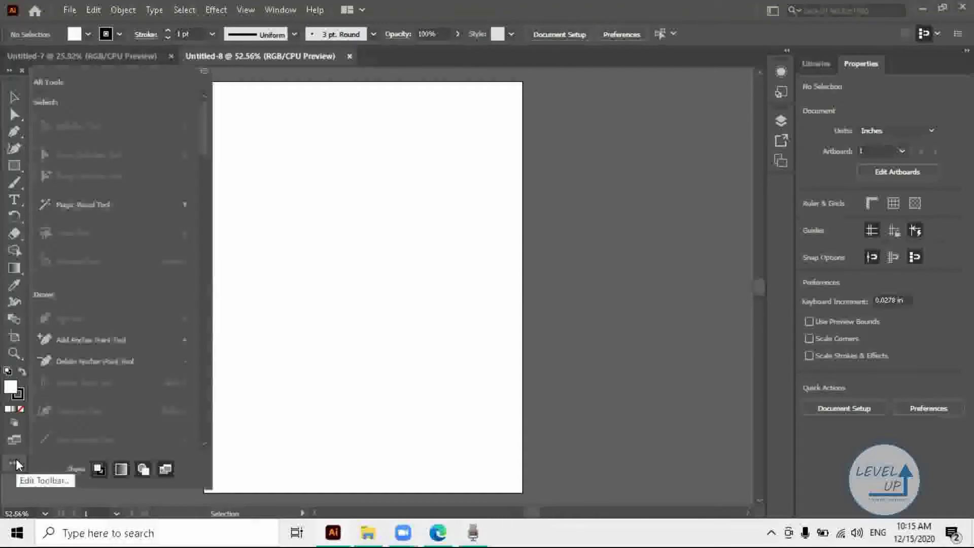
click(204, 71)
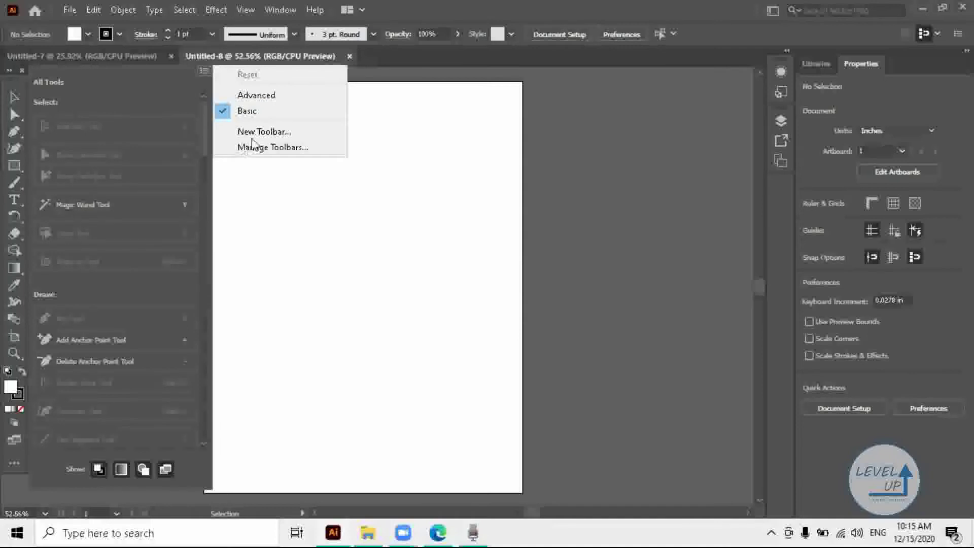
click(283, 99)
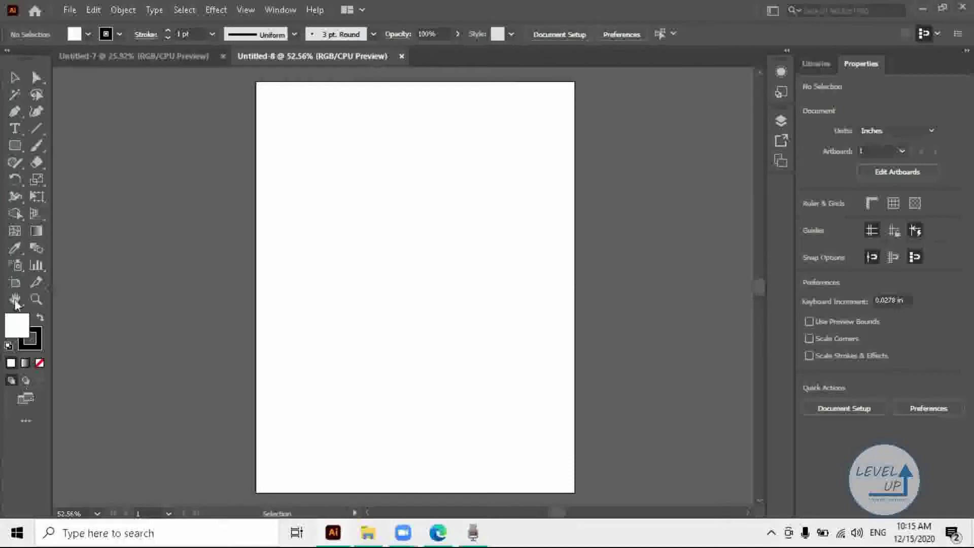
Step: Show the tools grouped with the Direct Selection tool and reactivate the Selection tool
click(38, 77)
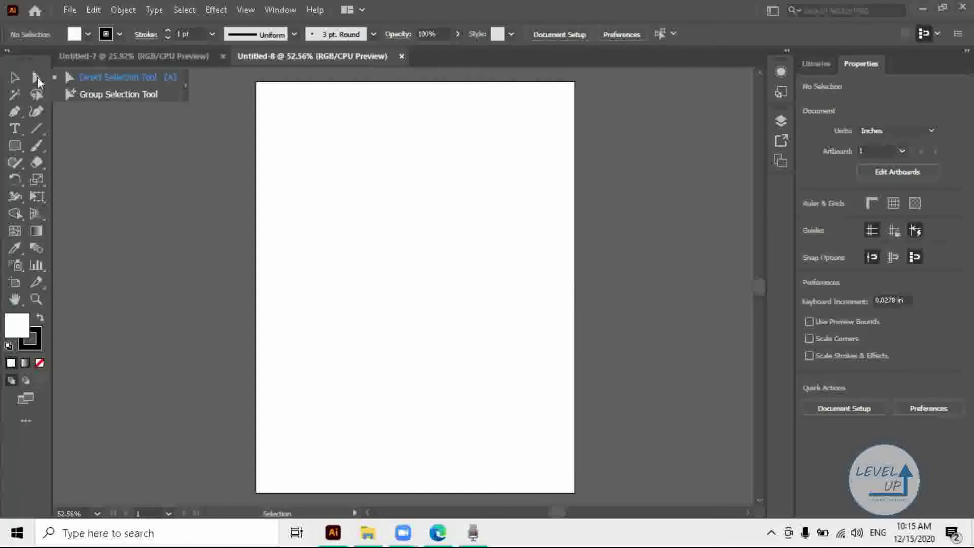
click(38, 79)
click(37, 80)
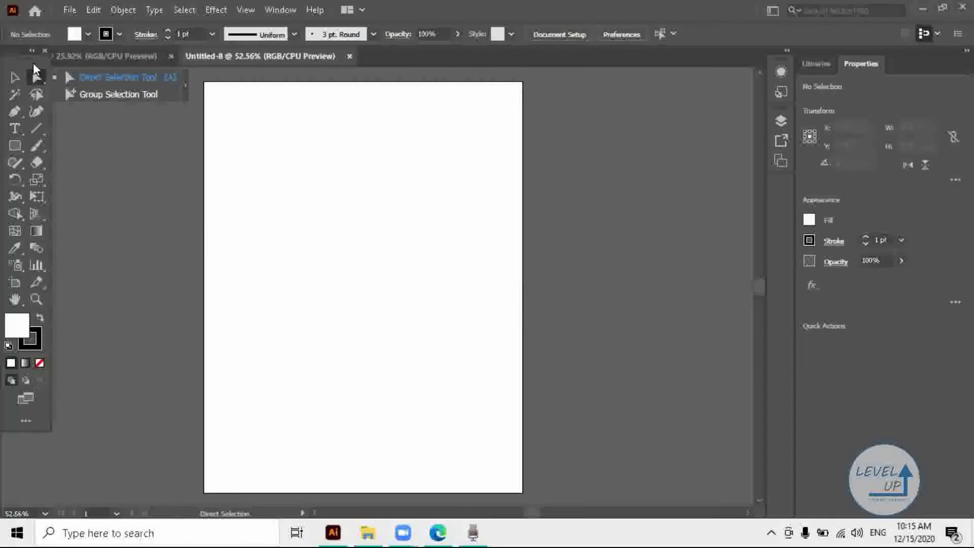
key(v)
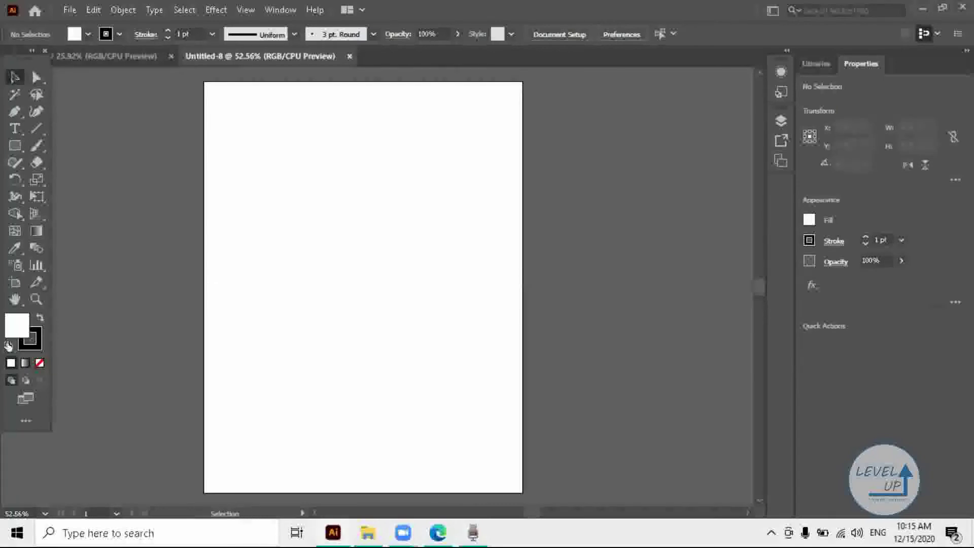
click(15, 77)
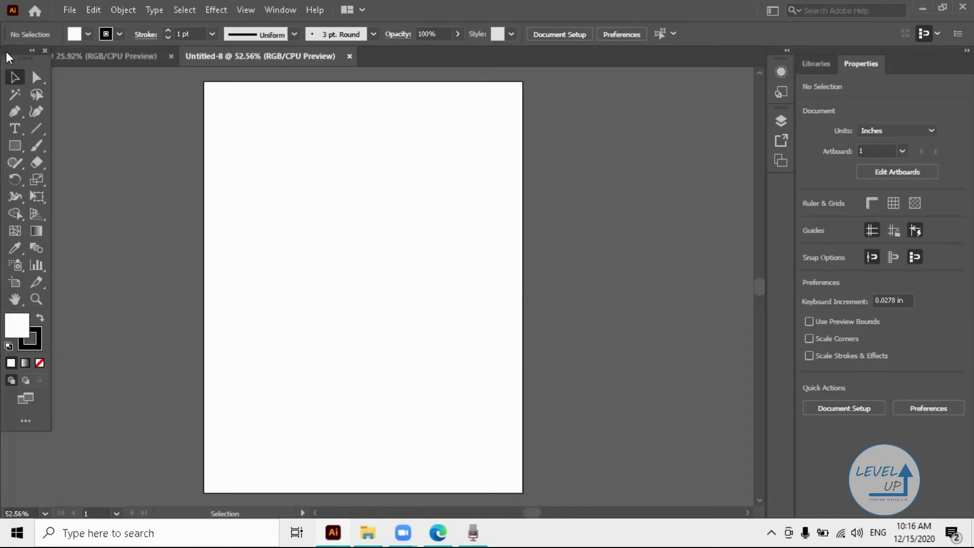
Step: Float the toolbar over the artboard and move it back beside the workspace's left edge
drag(215, 62, 555, 87)
drag(347, 53, 347, 54)
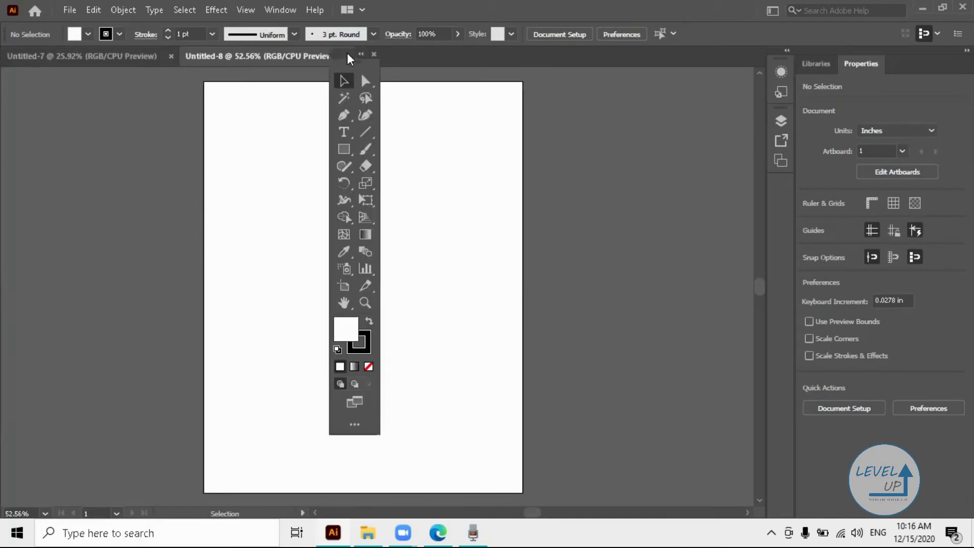
drag(22, 77, 6, 59)
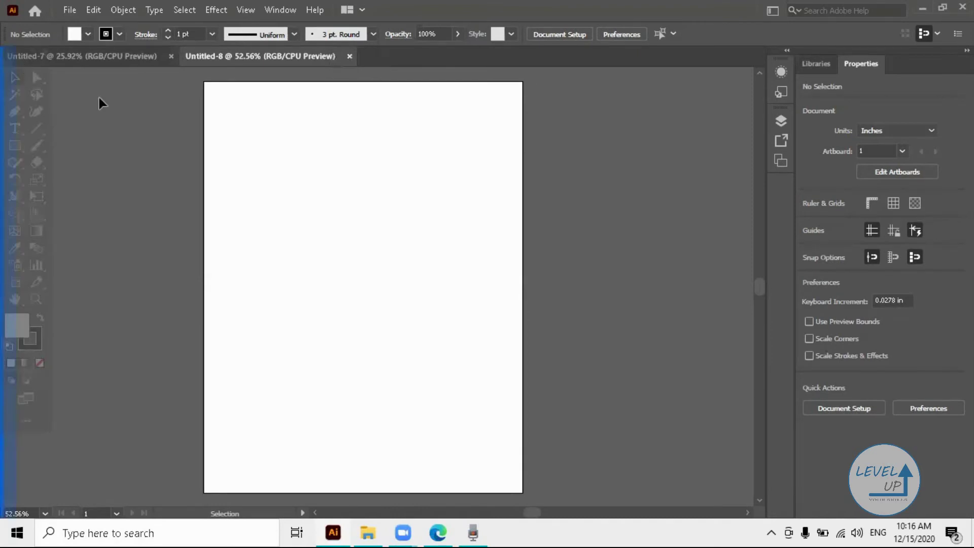
drag(100, 101, 49, 68)
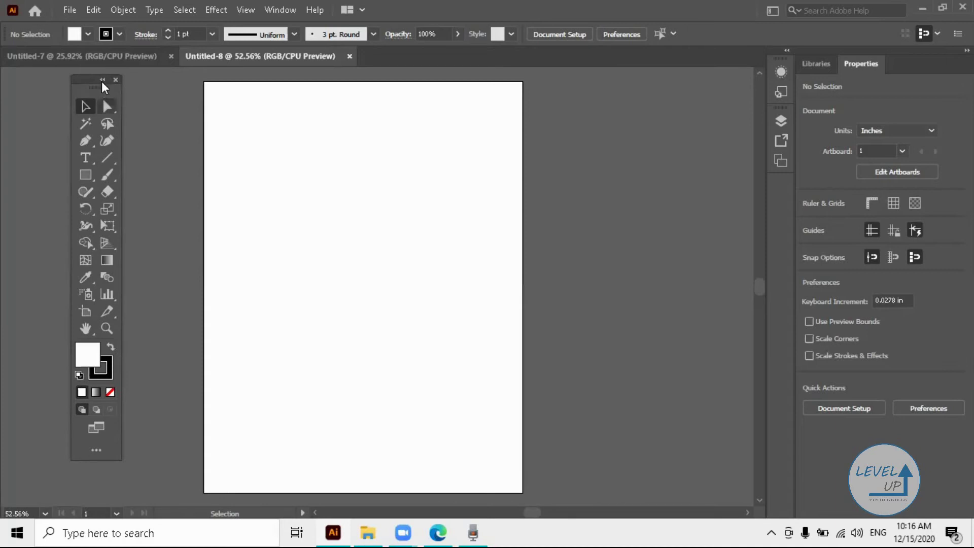
Step: Collapse the floating toolbar to a single column, and dock it at the workspace's left edge with two columns restored
double_click(76, 89)
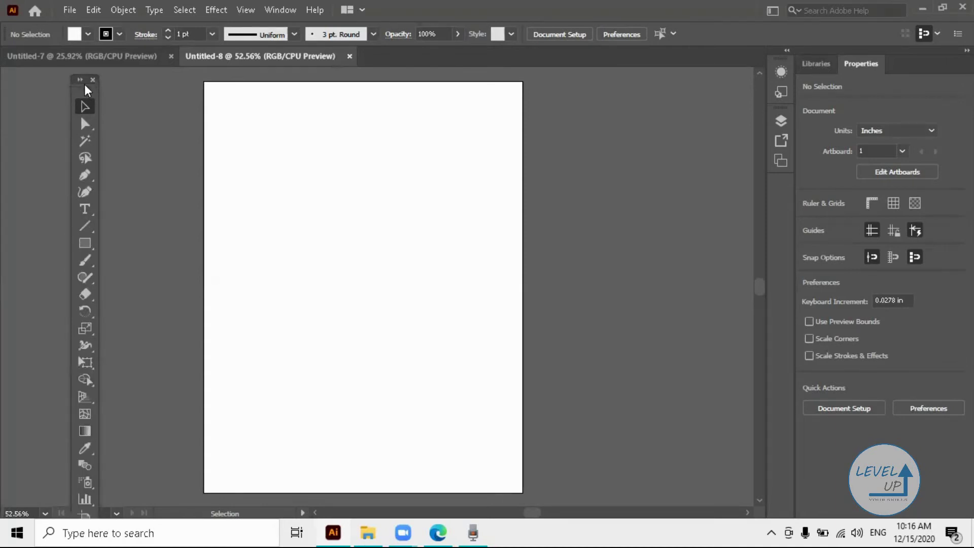
drag(77, 84, 6, 60)
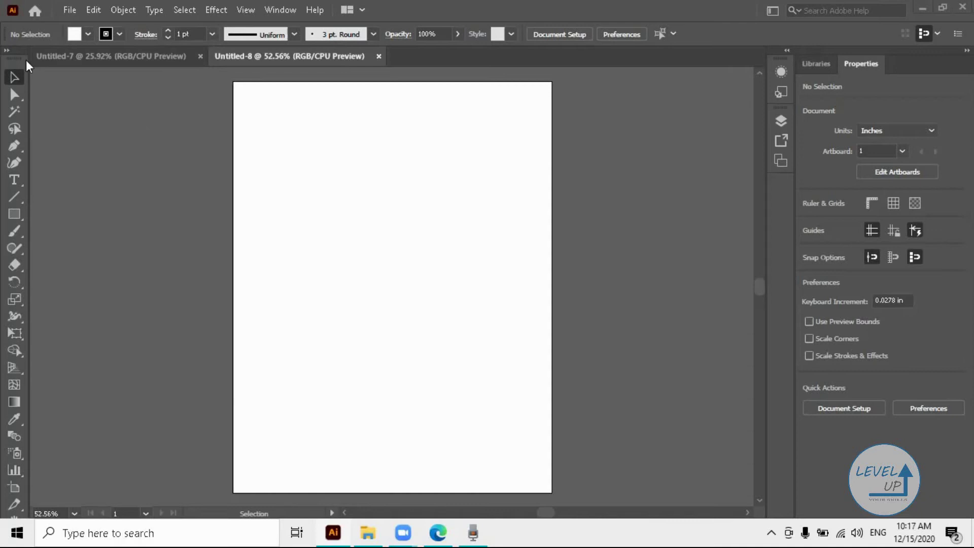
click(7, 50)
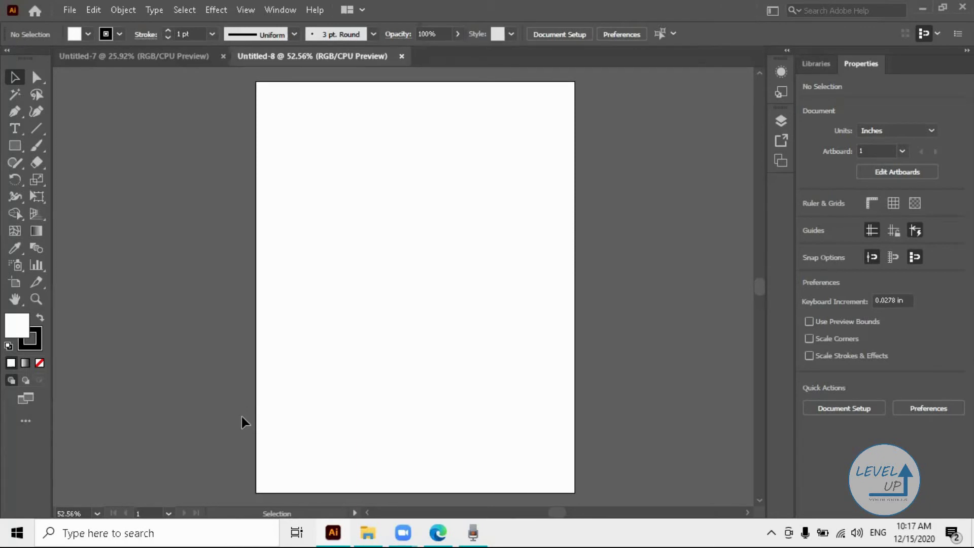
Step: Create a new custom toolbar, keeping the suggested name
click(24, 421)
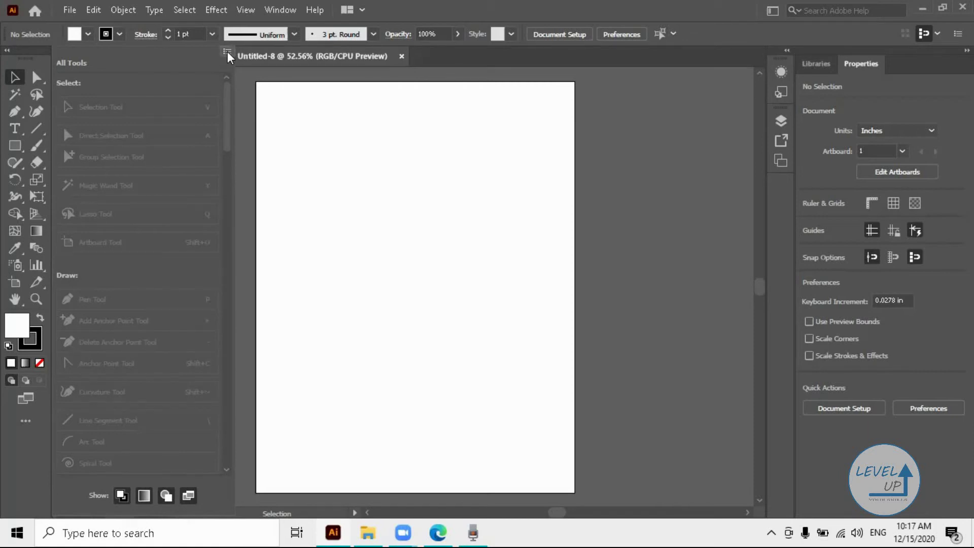
click(226, 53)
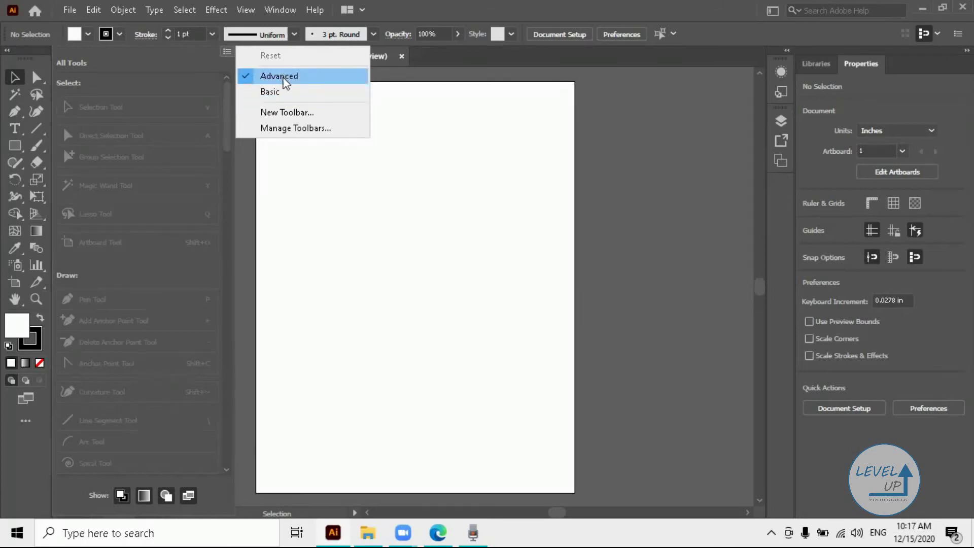
click(289, 113)
click(487, 285)
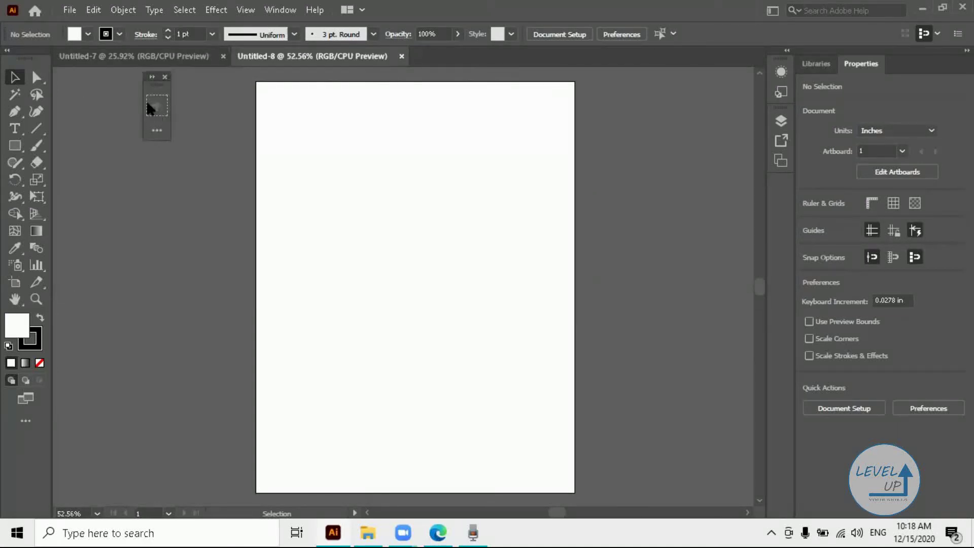
Step: Add the Selection, Direct Selection, Group Selection and Magic Wand tools to the new custom toolbar
click(157, 130)
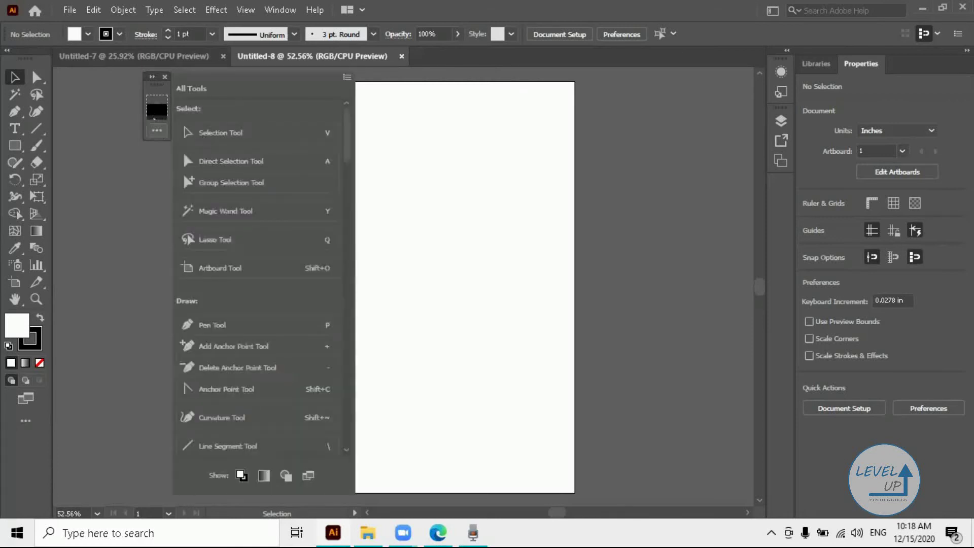
drag(218, 133, 157, 105)
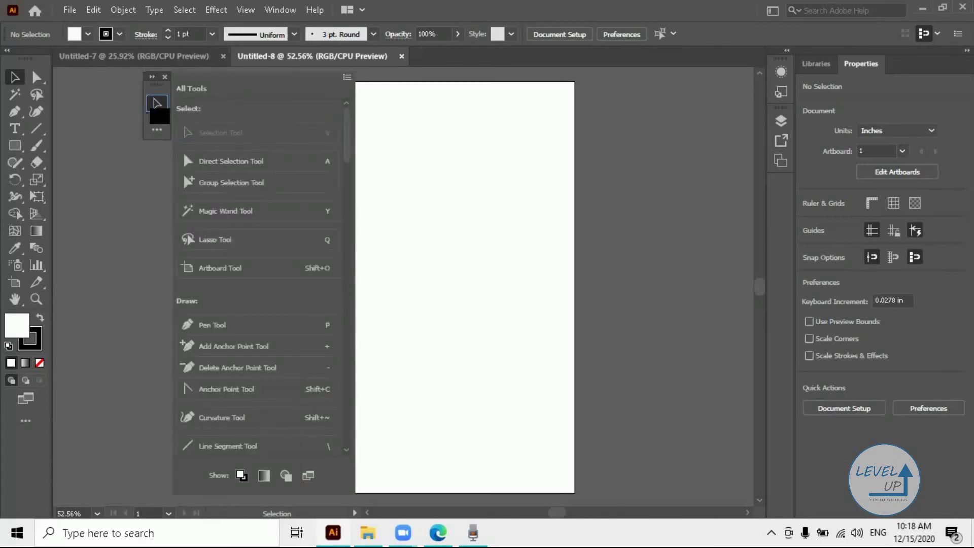
drag(231, 161, 157, 120)
drag(203, 184, 154, 144)
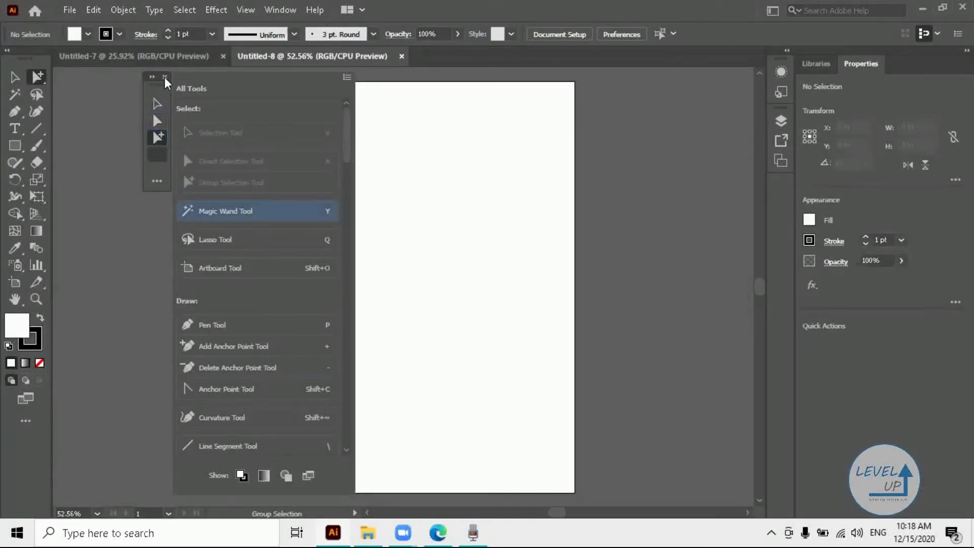
drag(223, 210, 158, 155)
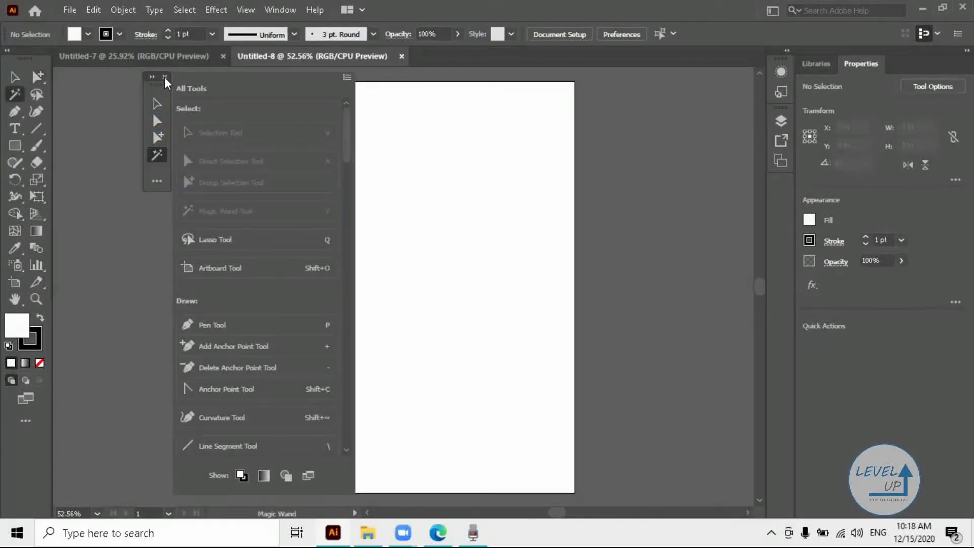
Step: Delete the custom toolbar Untitled Toolbar 1 from the list of managed toolbars
click(155, 183)
click(157, 181)
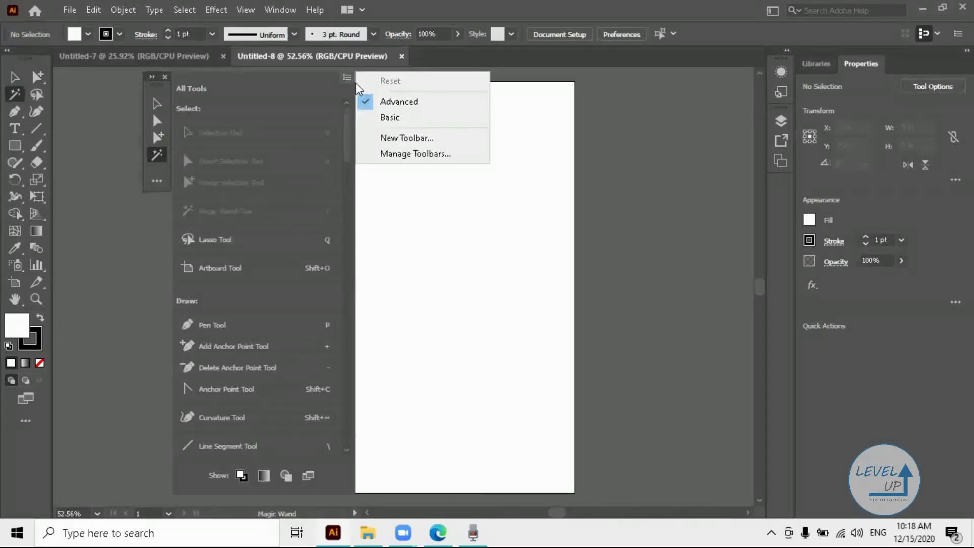
click(346, 78)
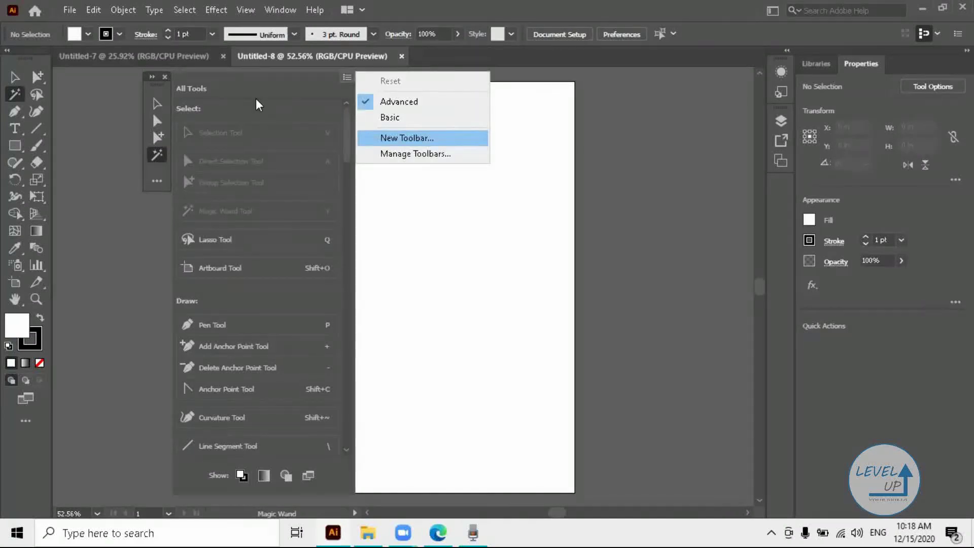
click(406, 153)
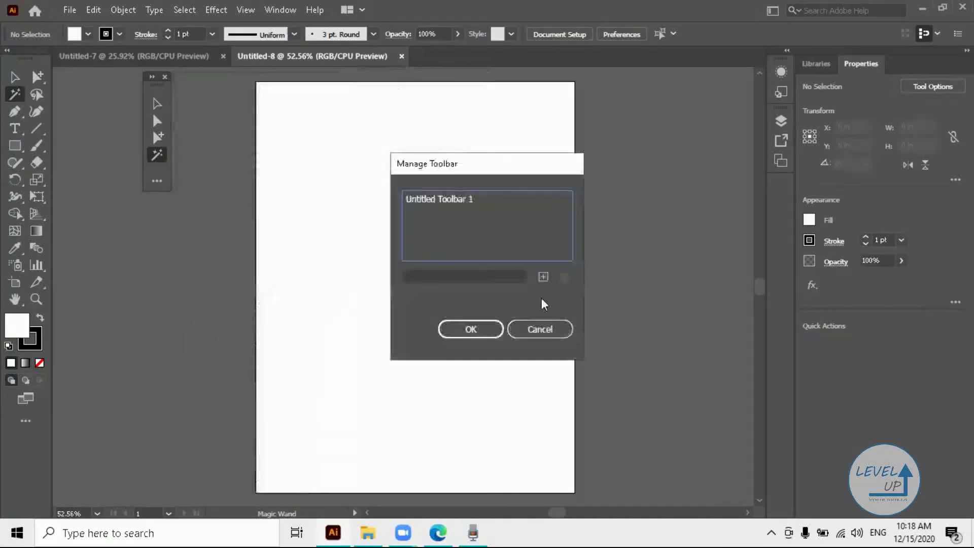
click(460, 203)
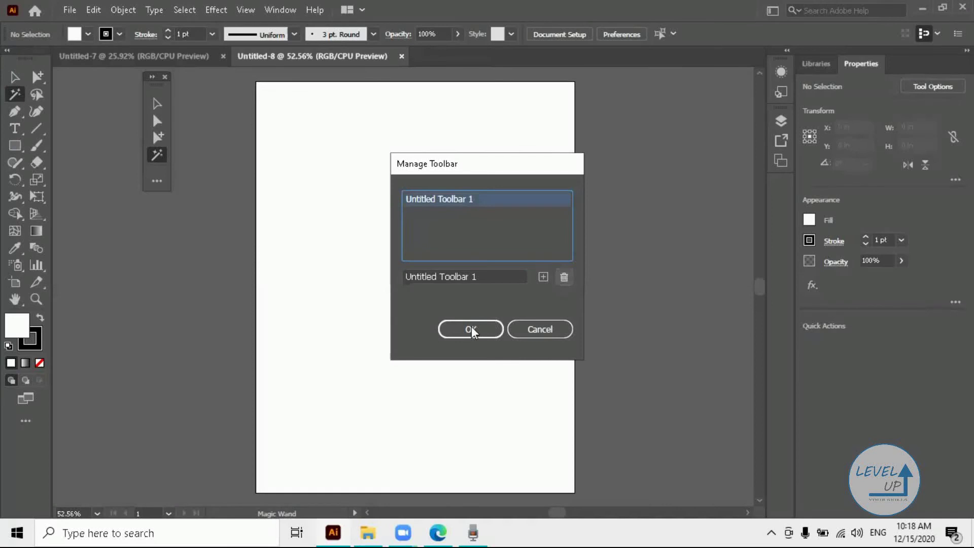
key(Delete)
key(Return)
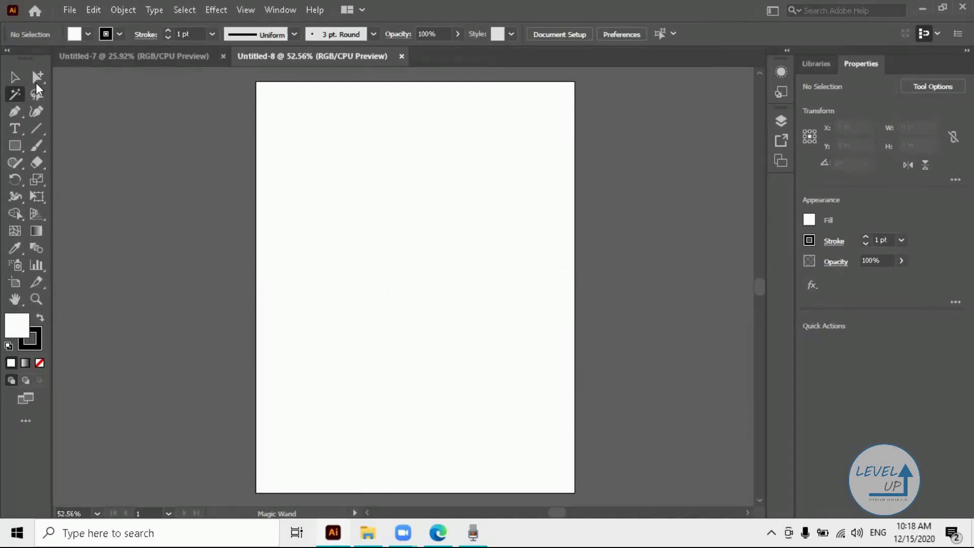
Step: Draw a rectangle about 5 by 3.54 in with the Rectangle tool and move it fully onto the artboard
click(10, 81)
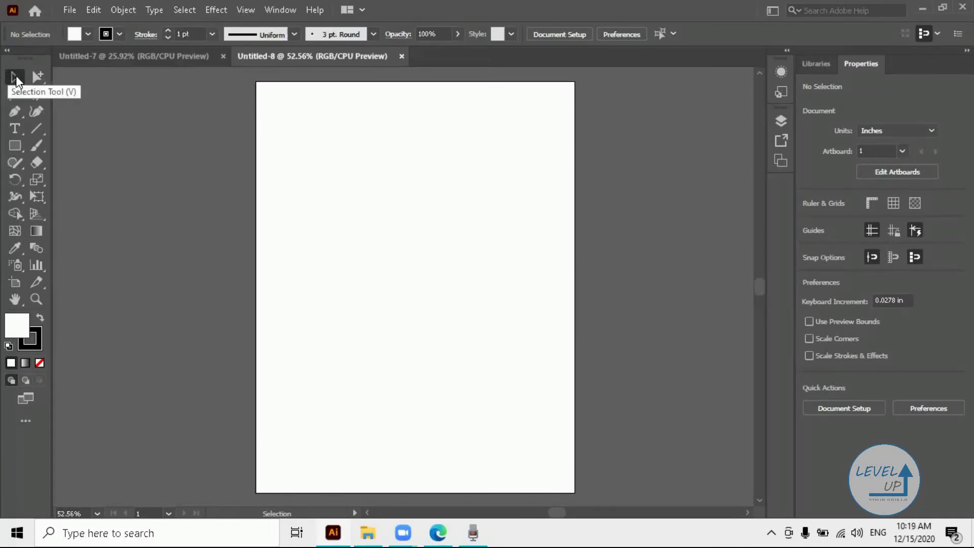
click(16, 145)
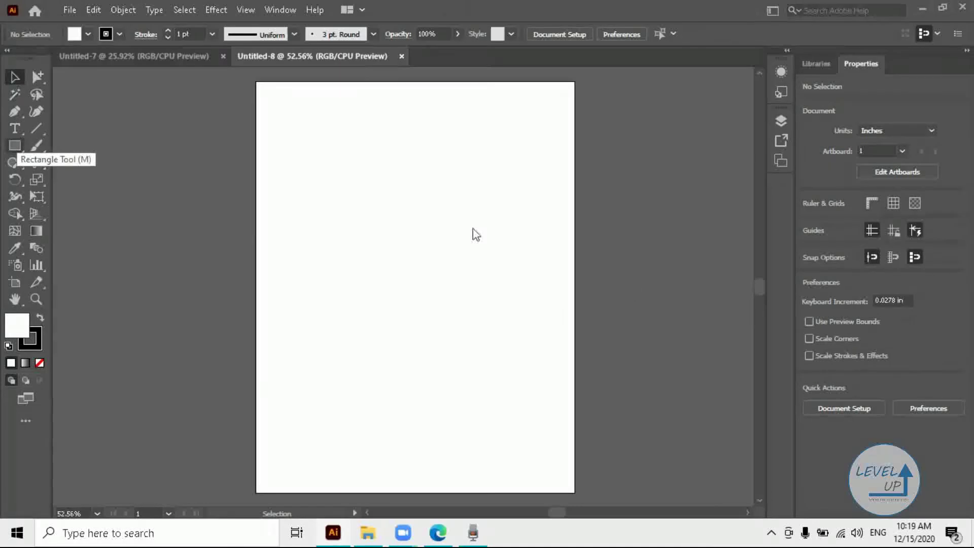
drag(432, 225, 620, 358)
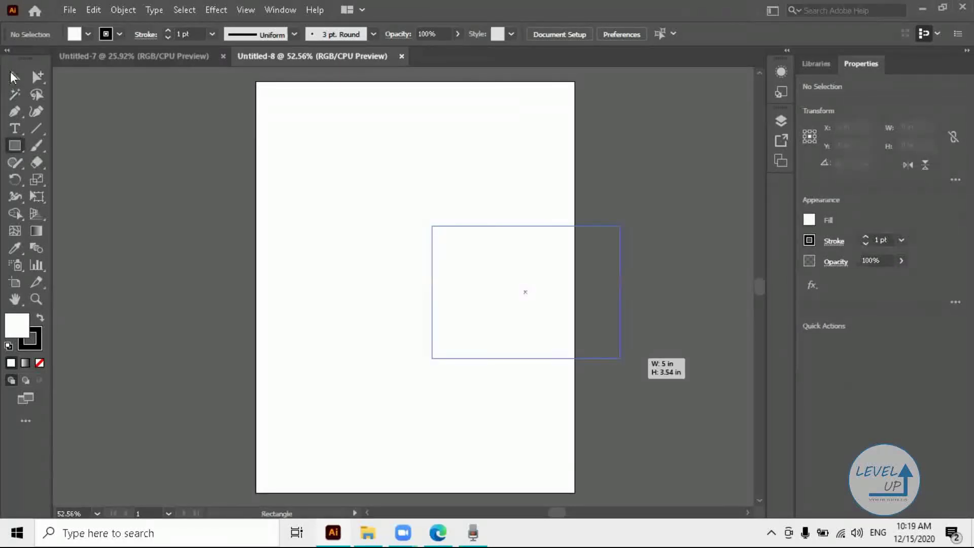
click(14, 76)
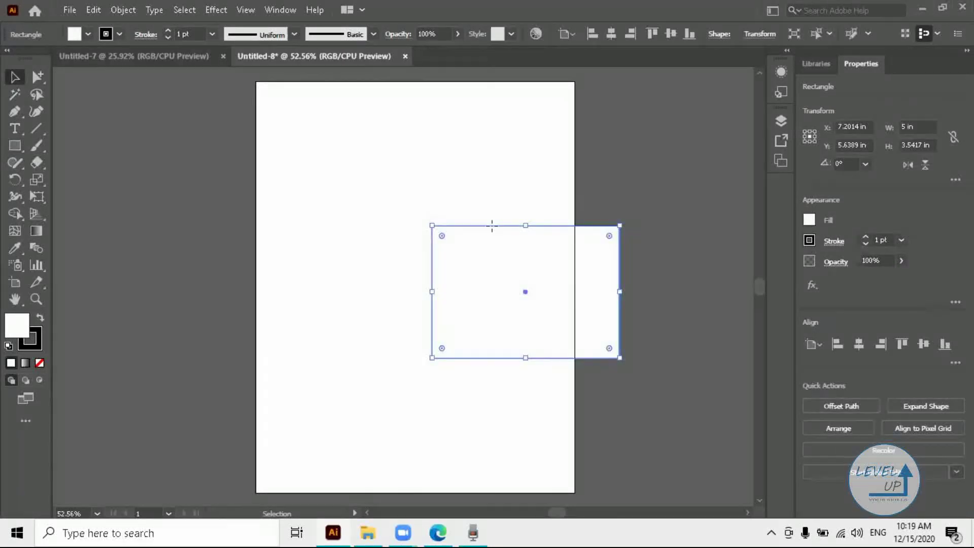
drag(349, 185, 369, 203)
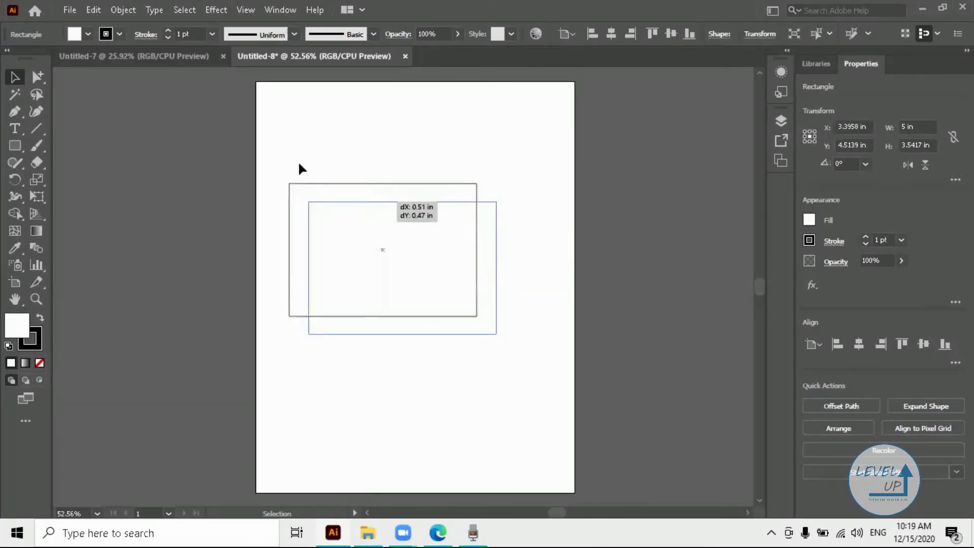
click(264, 165)
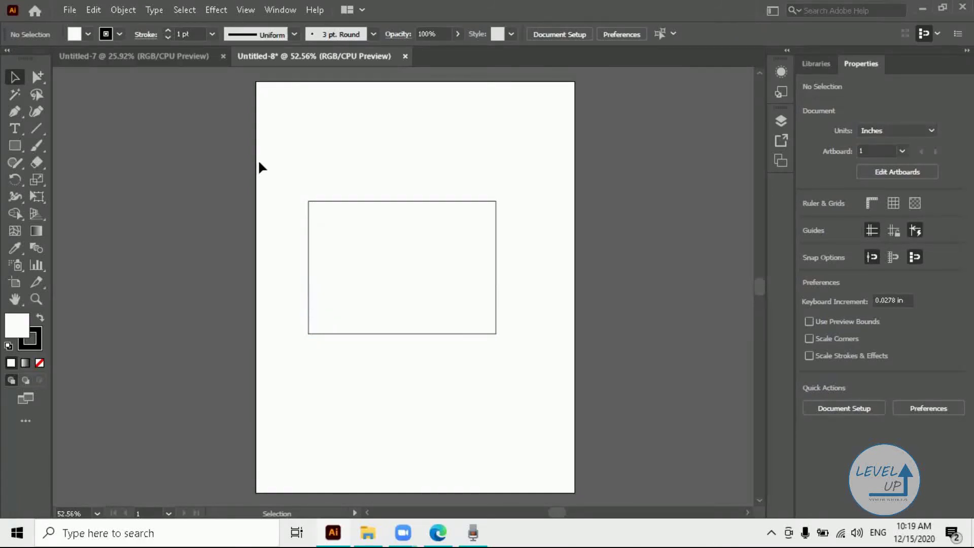
Step: Select the white rectangle with a marquee over its upper-left corner and again by its top edge, deselecting it each time
drag(328, 229, 259, 162)
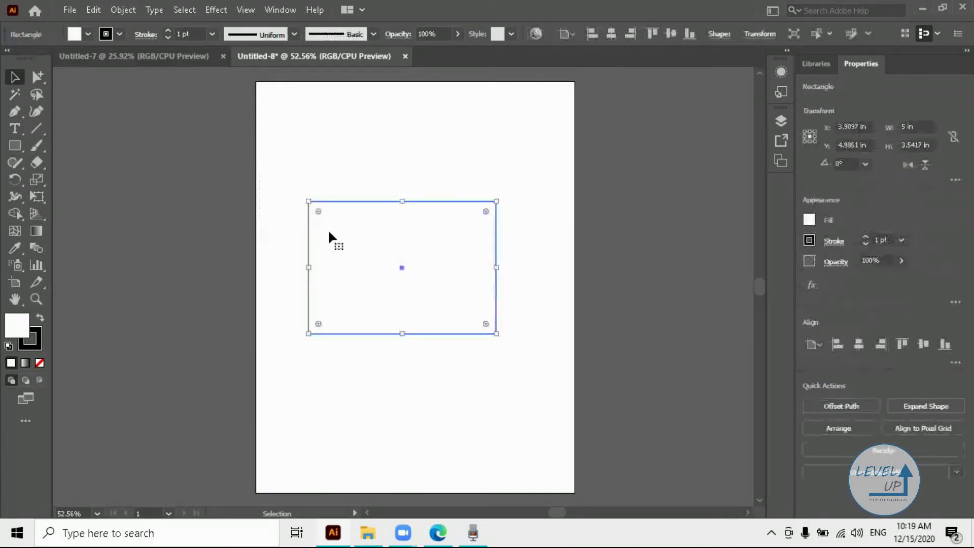
click(336, 187)
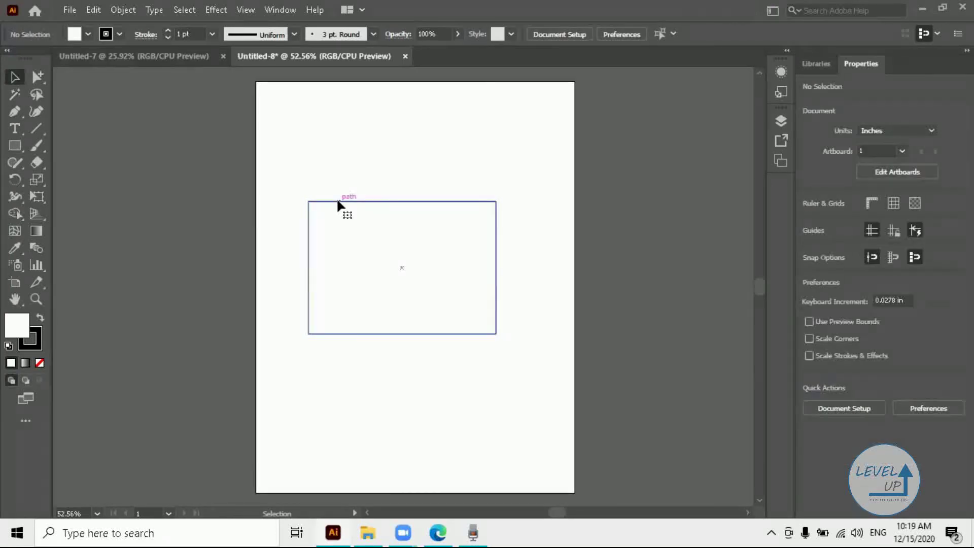
click(337, 202)
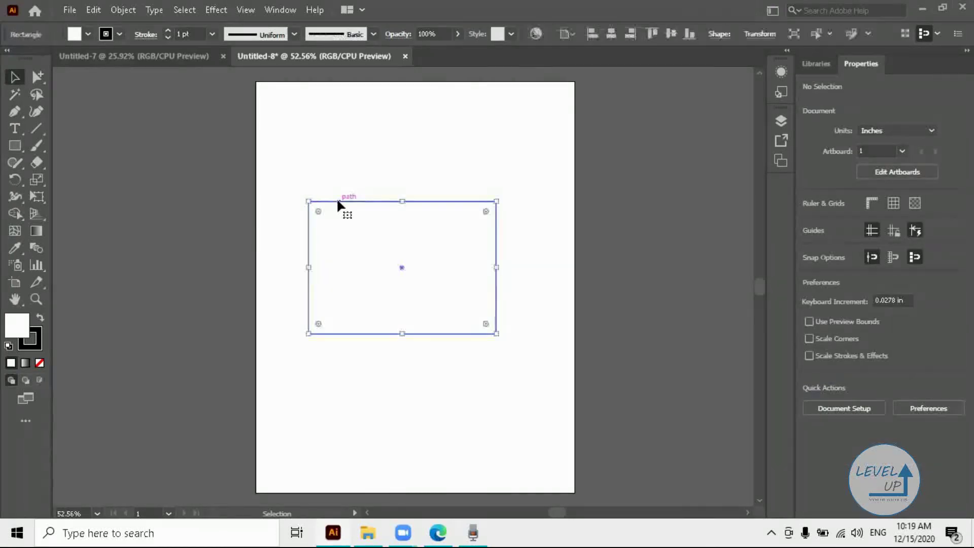
click(302, 225)
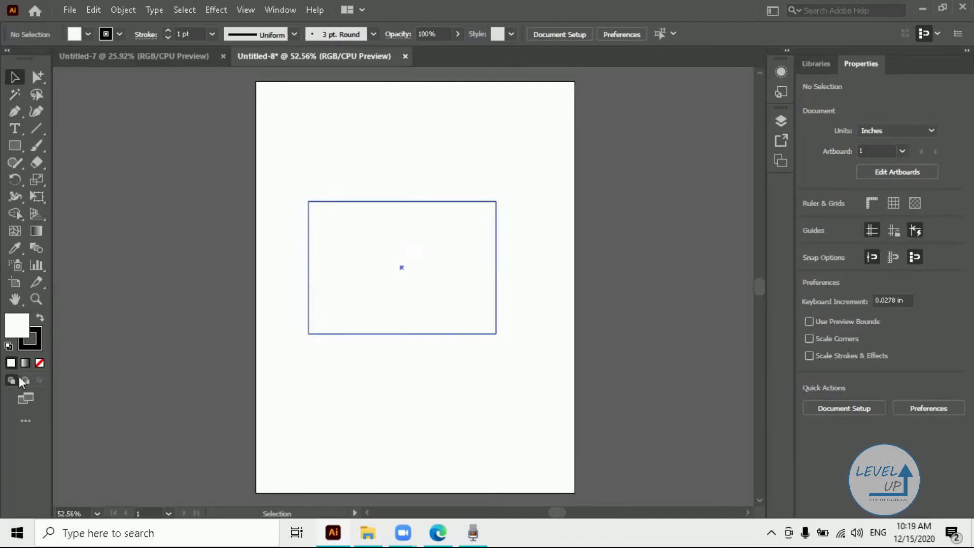
Step: Select the rectangle and set its fill to None
key(ctrl+a)
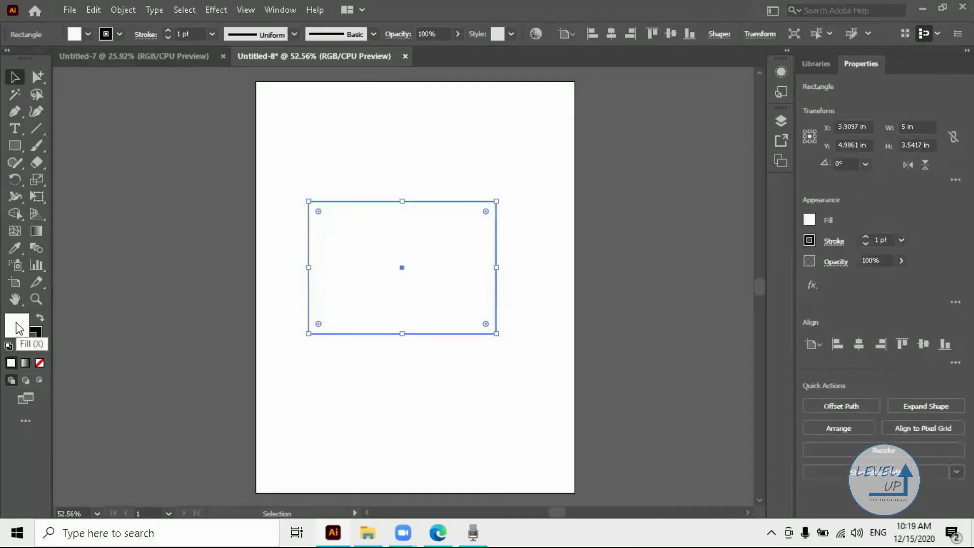
click(35, 345)
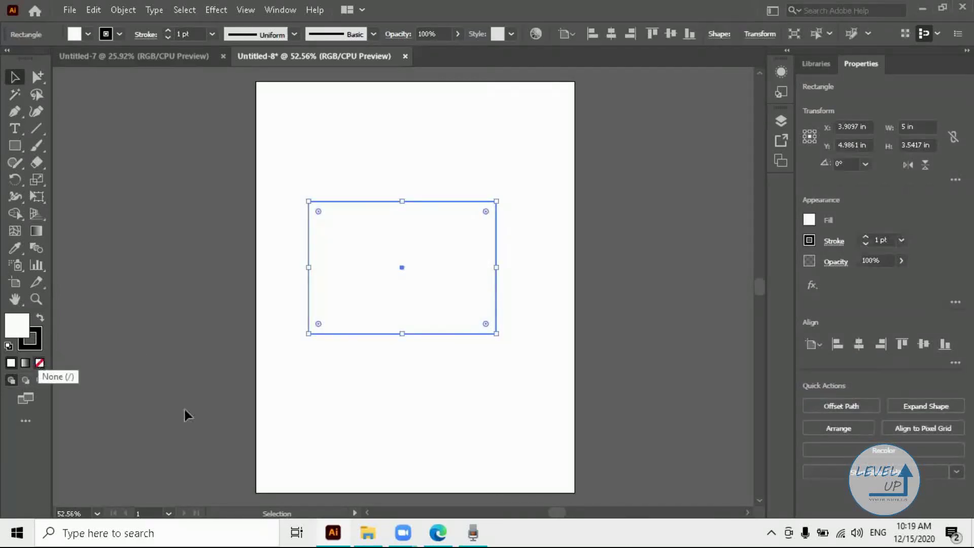
key(slash)
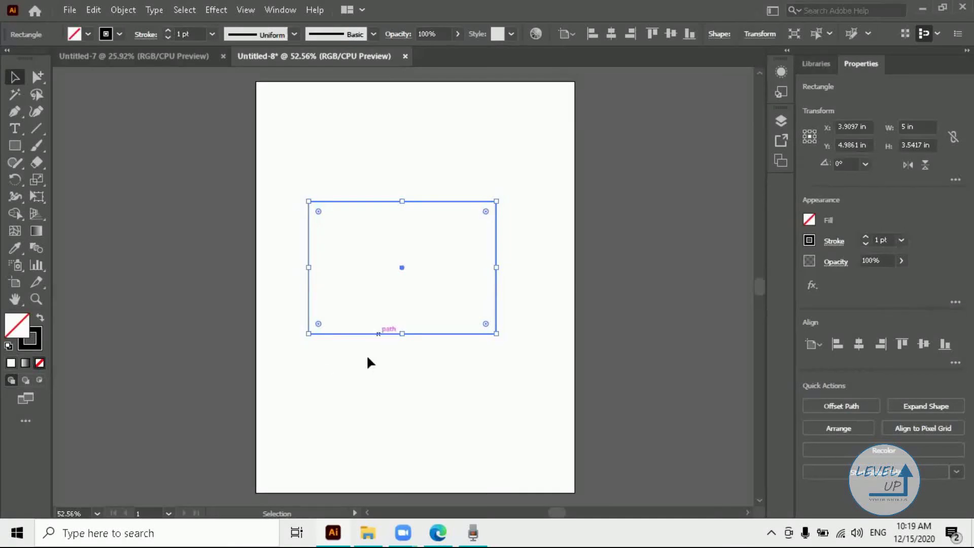
Step: Try selecting the unfilled rectangle by its interior, center point and top edge, and set its fill back to white (FFFFFF)
click(319, 300)
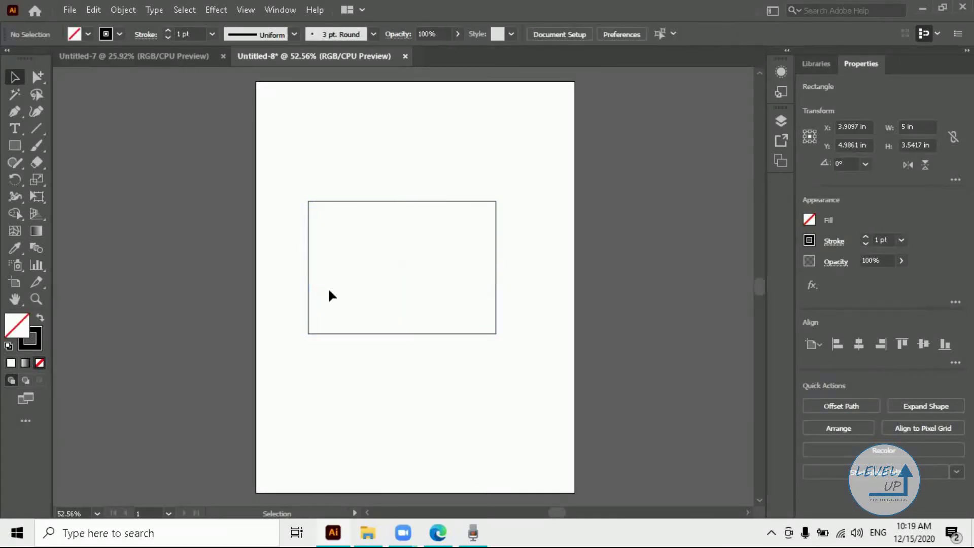
click(402, 267)
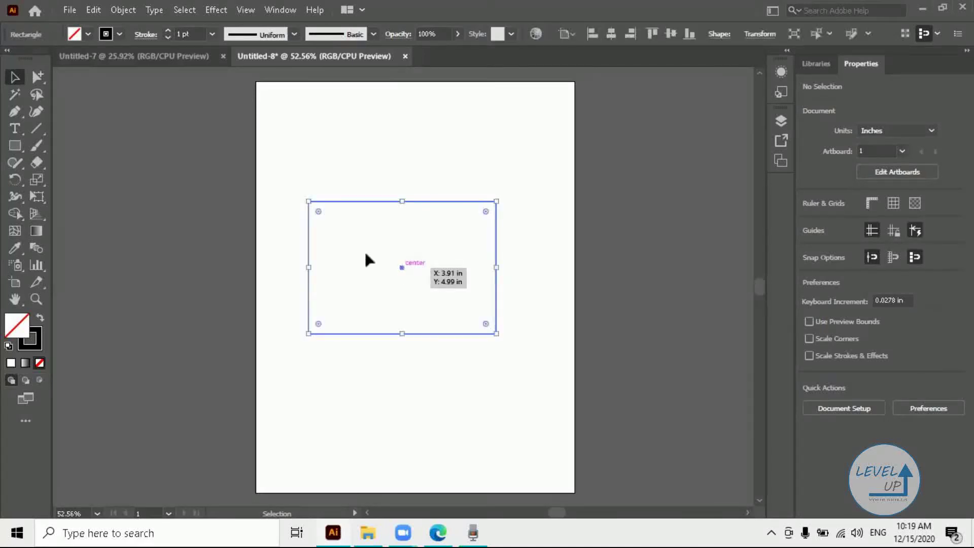
click(335, 266)
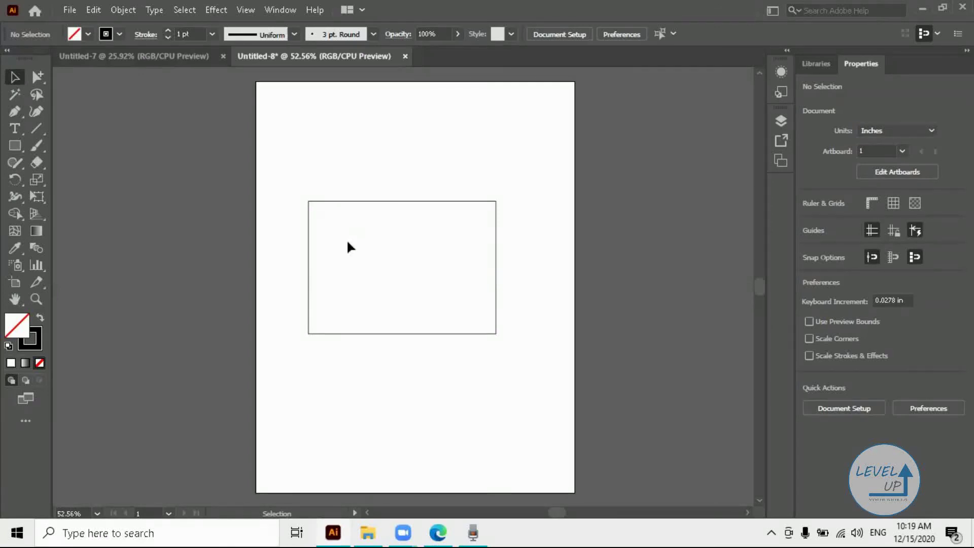
click(333, 199)
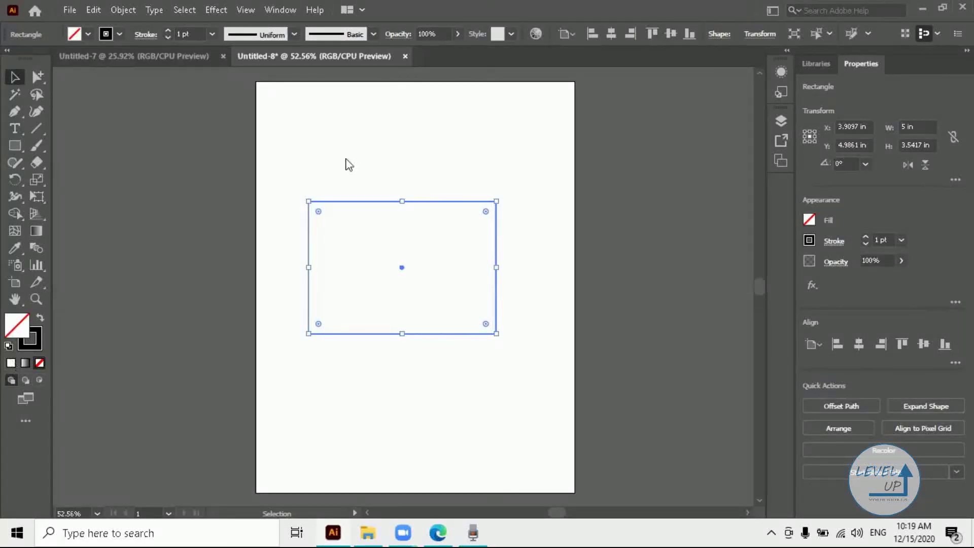
click(452, 174)
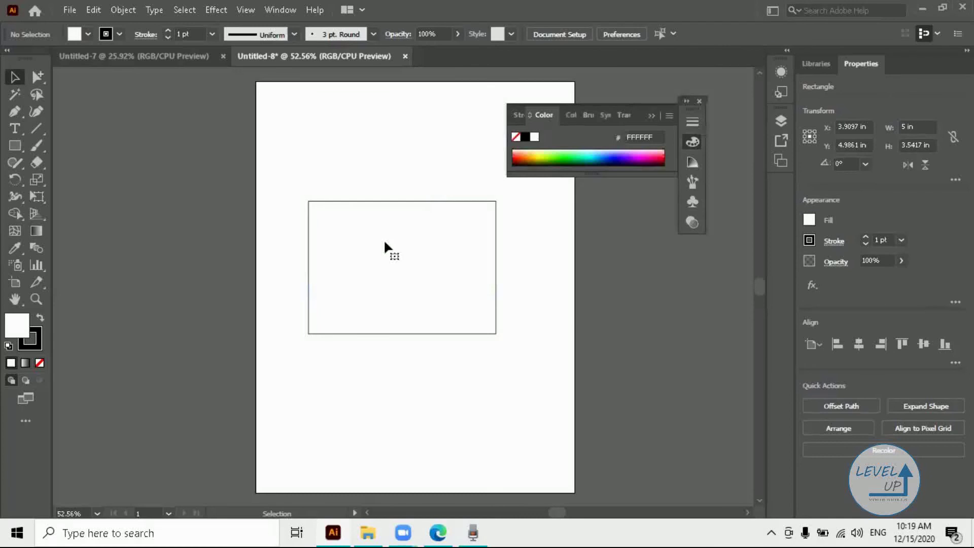
Step: Select the white-filled rectangle by its interior and delete it from the artboard
click(385, 242)
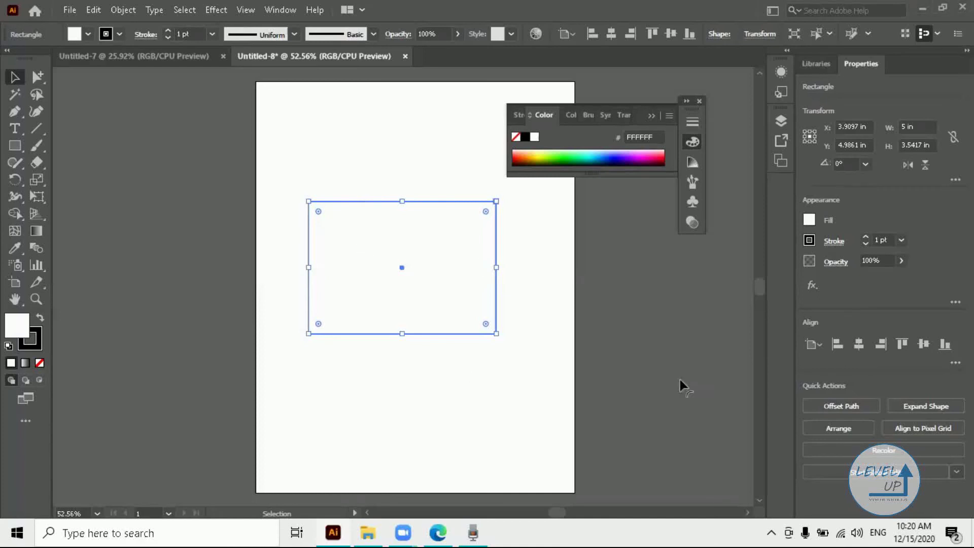
click(544, 296)
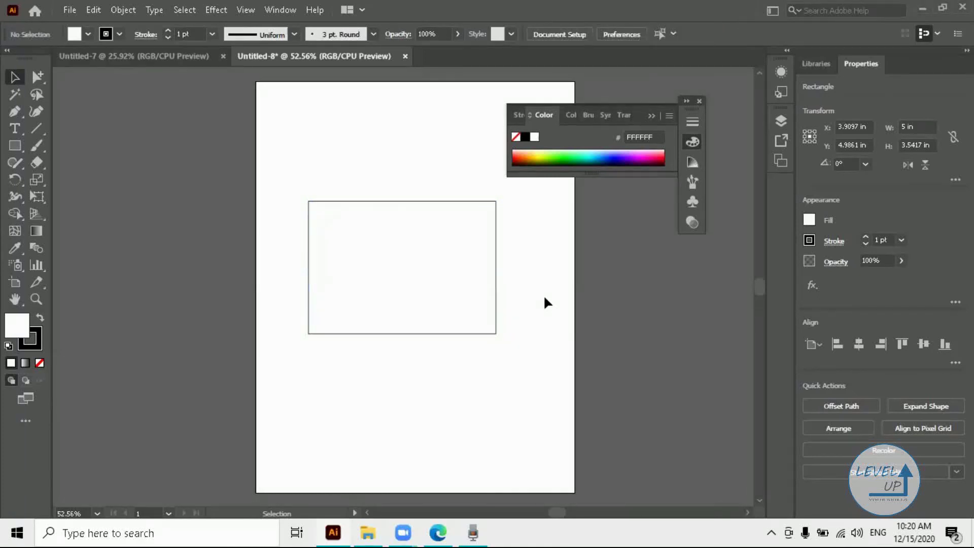
click(403, 257)
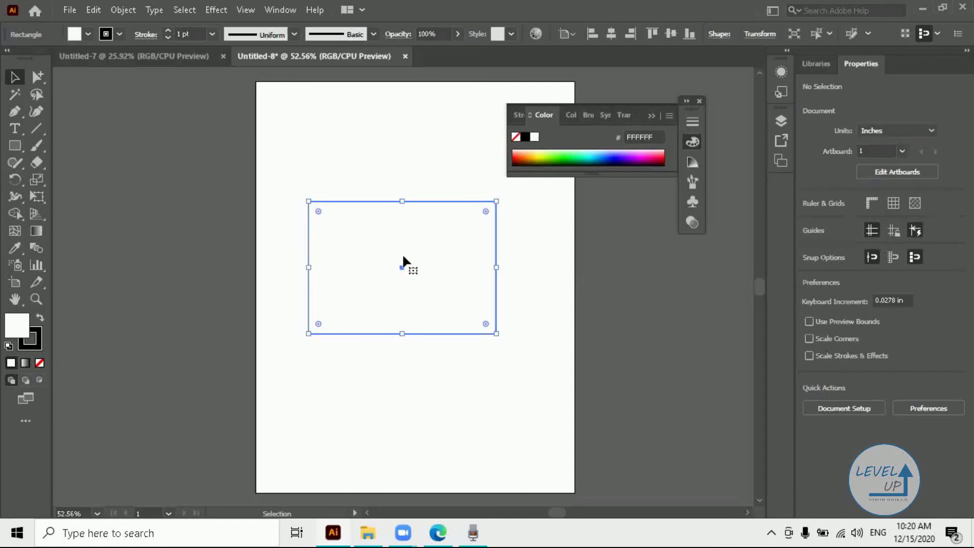
key(ctrl+shift+a)
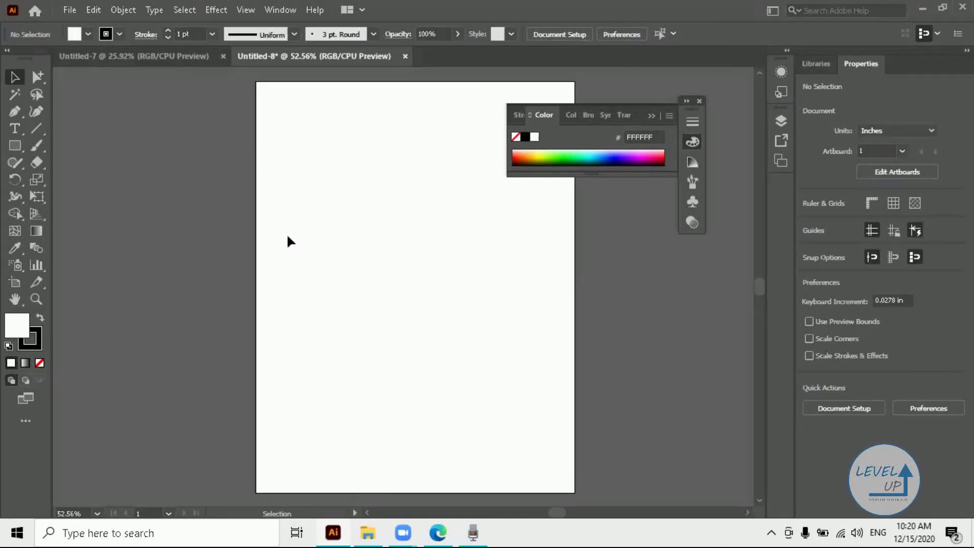